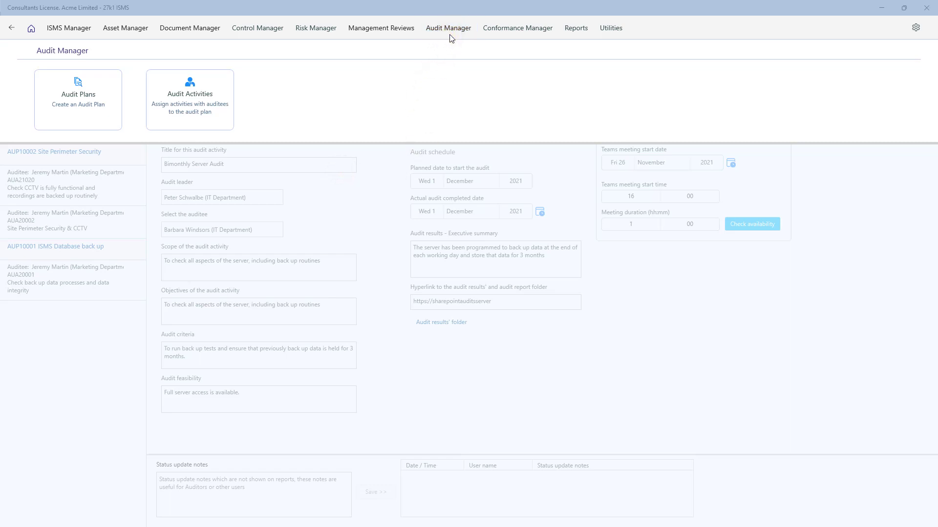
Step: Open the audit plans in Audit Manager to show the AUP11032 Server Audit plan
click(443, 49)
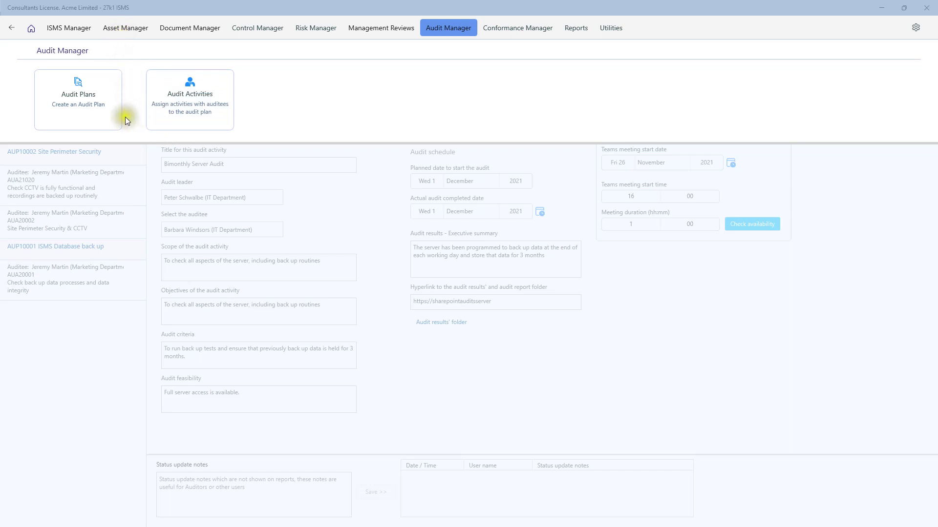
click(89, 110)
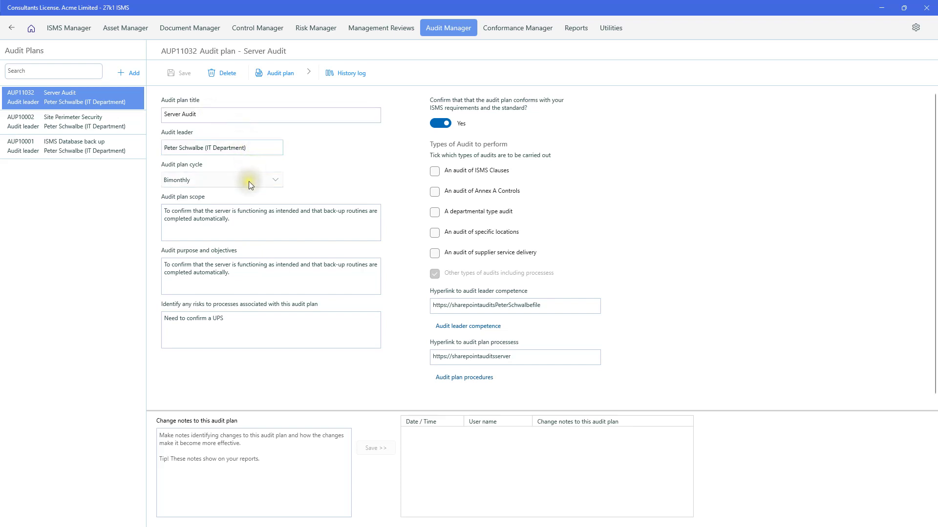
click(277, 179)
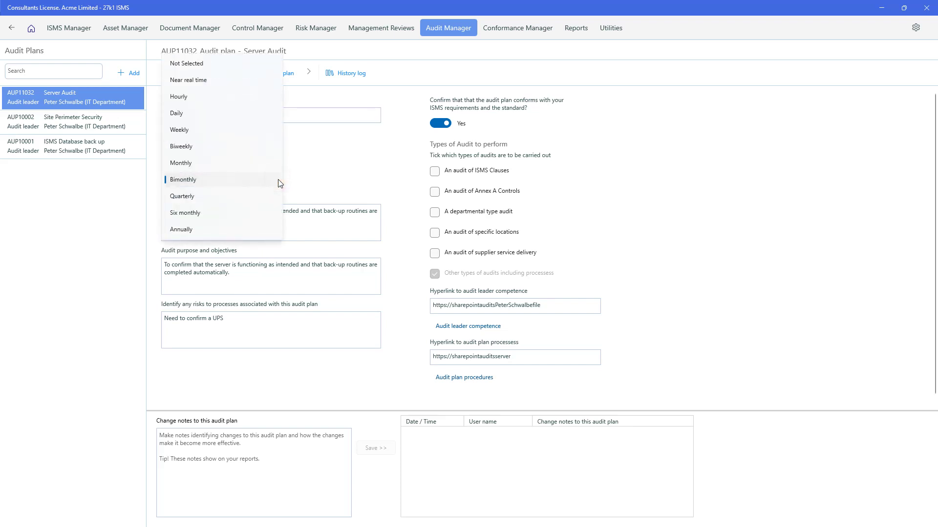
click(335, 172)
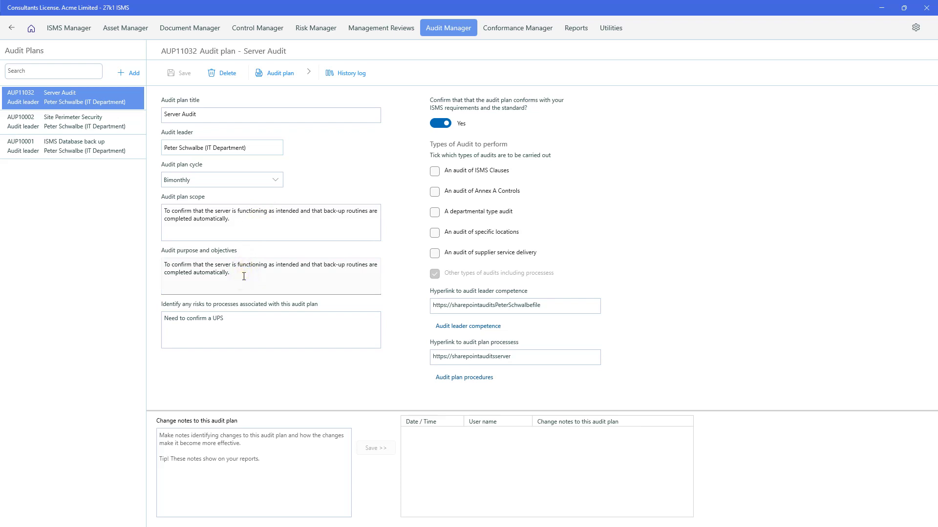
click(236, 323)
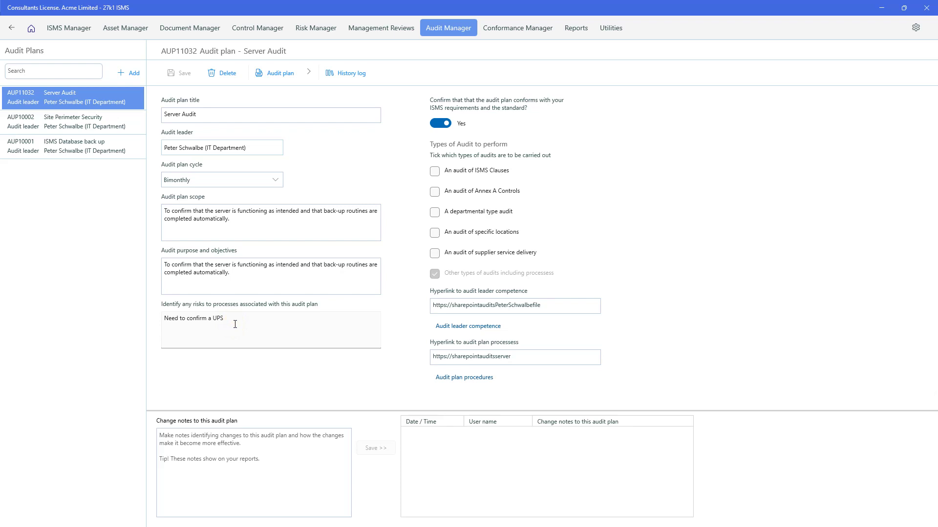
click(400, 254)
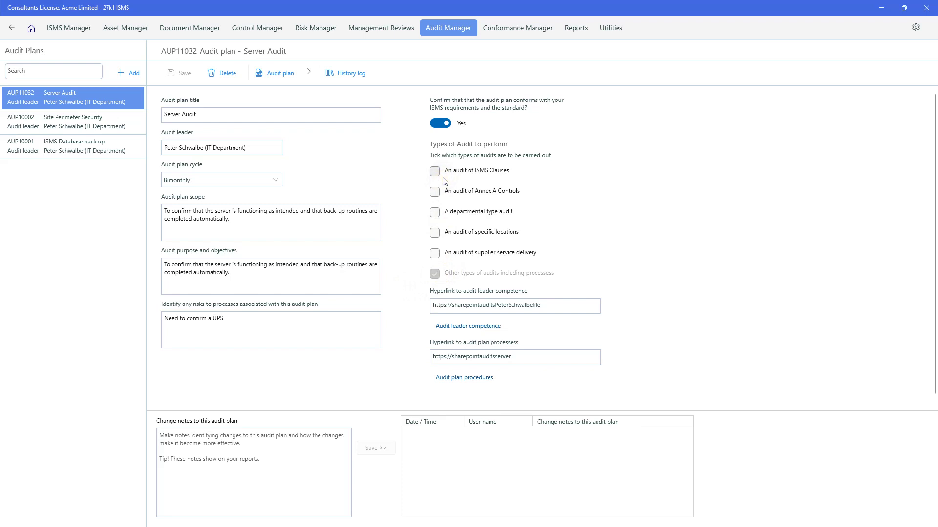
click(435, 273)
click(478, 327)
click(467, 378)
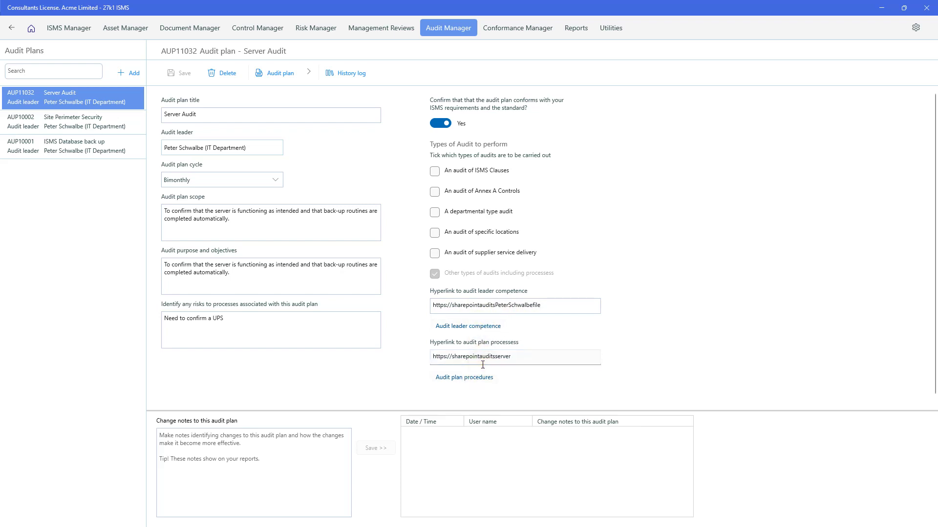
click(484, 363)
click(481, 364)
click(484, 364)
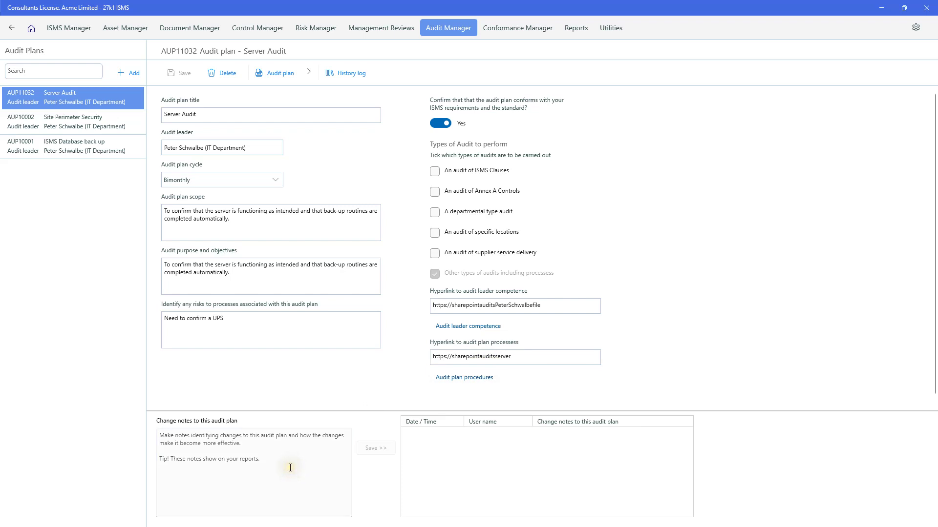
click(311, 375)
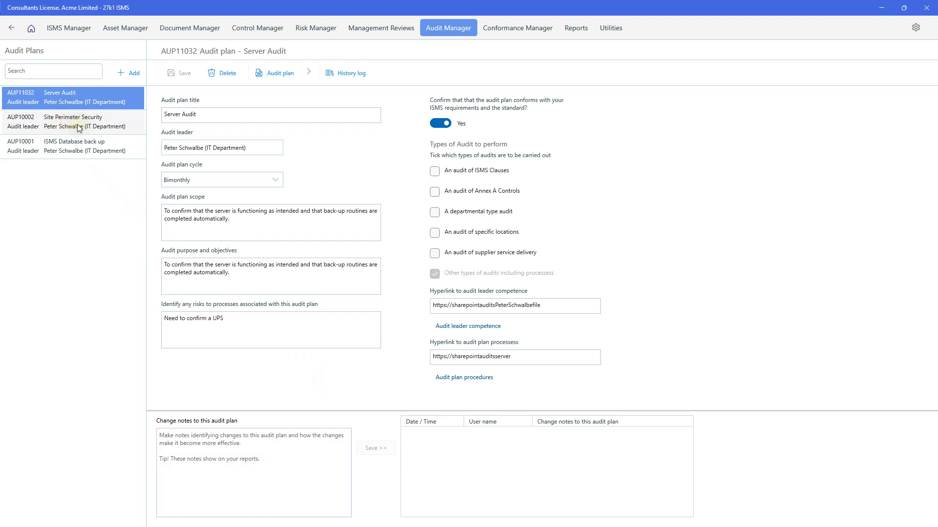
Step: View the AUP10001 ISMS Database back up plan, then return to AUP11032 Server Audit
click(83, 149)
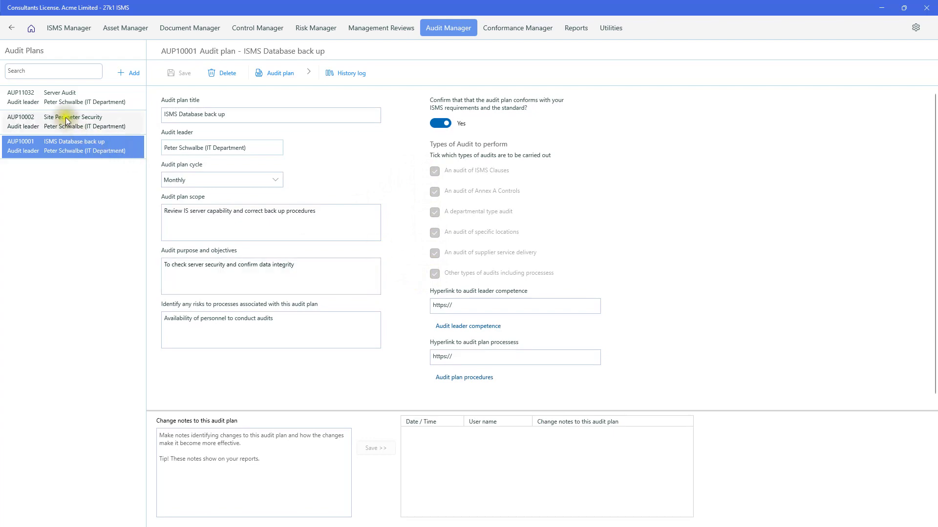
click(61, 102)
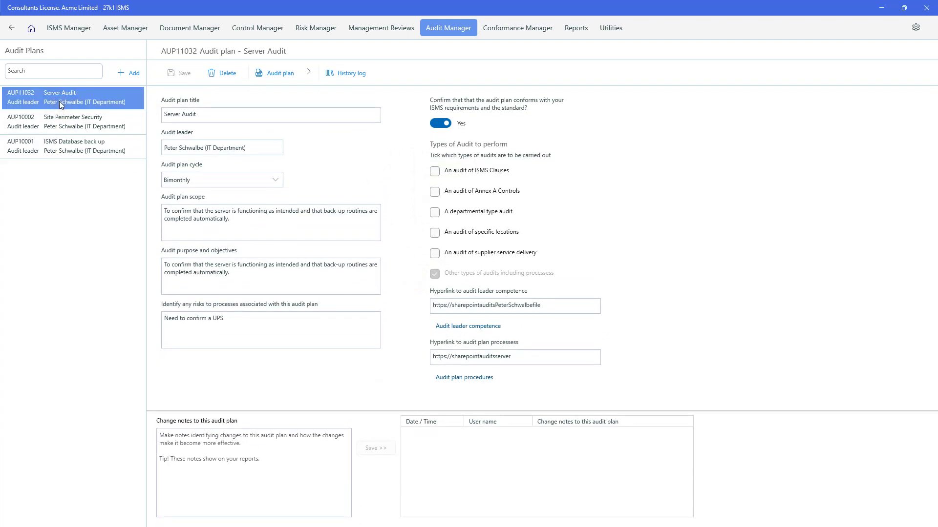
click(69, 100)
click(66, 96)
Step: Generate the AUP11032 Audit plan report with header rows not repeated
click(205, 108)
click(272, 73)
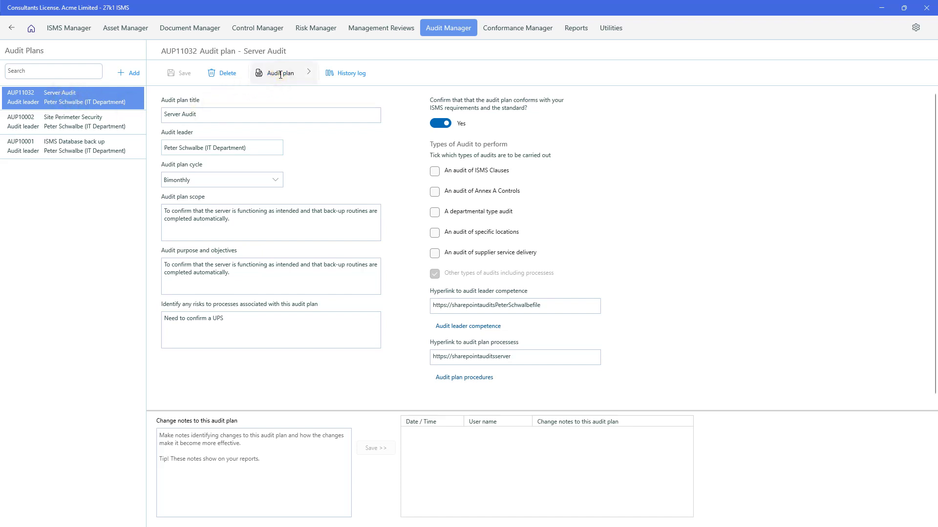
click(279, 74)
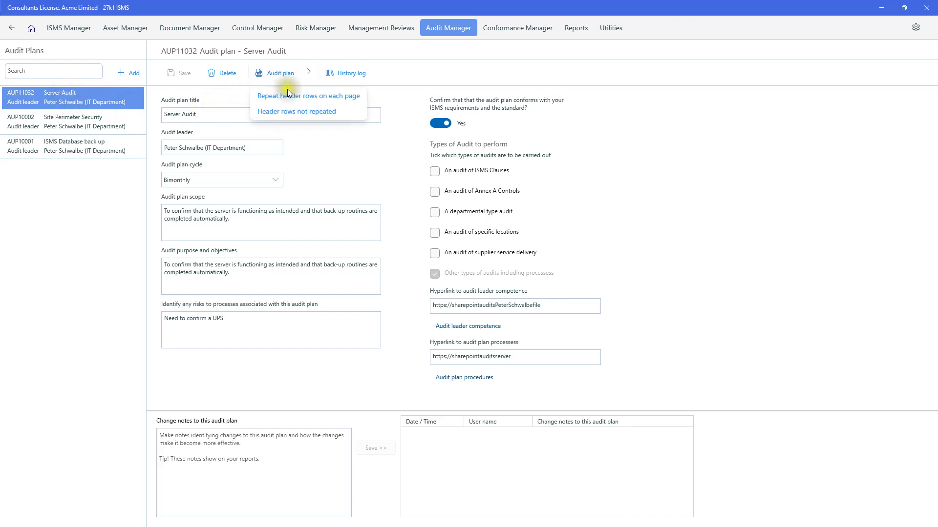
click(293, 113)
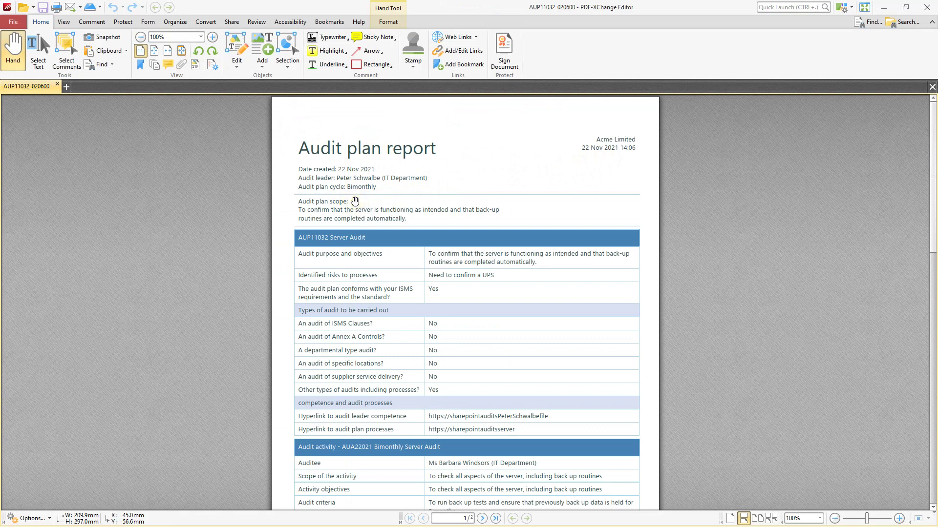
Step: Scroll the Server Audit plan report down to its audit schedule, then close the PDF
scroll(355, 201, down, 3)
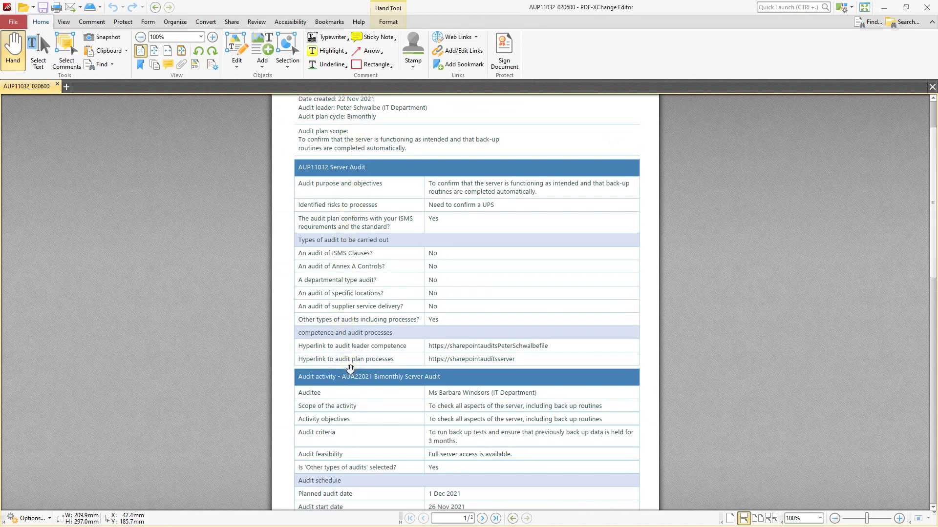
scroll(350, 369, down, 4)
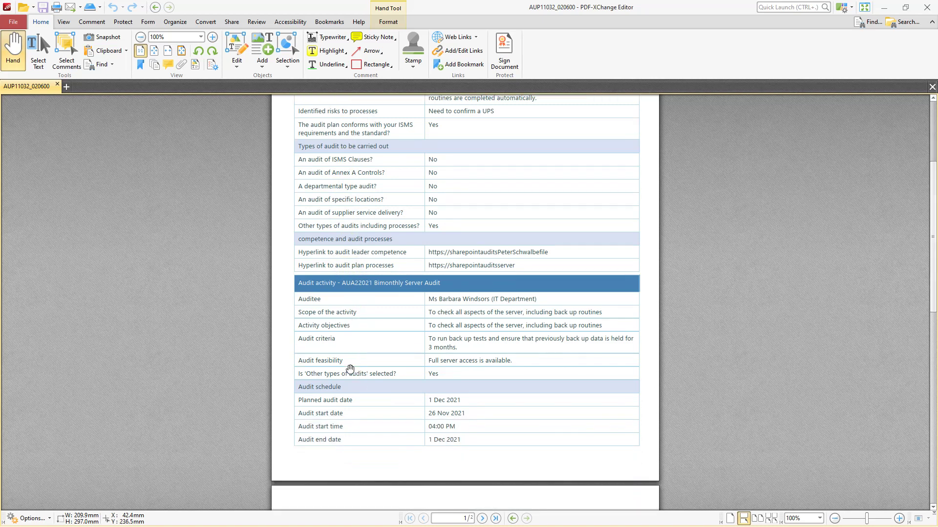
scroll(350, 368, down, 5)
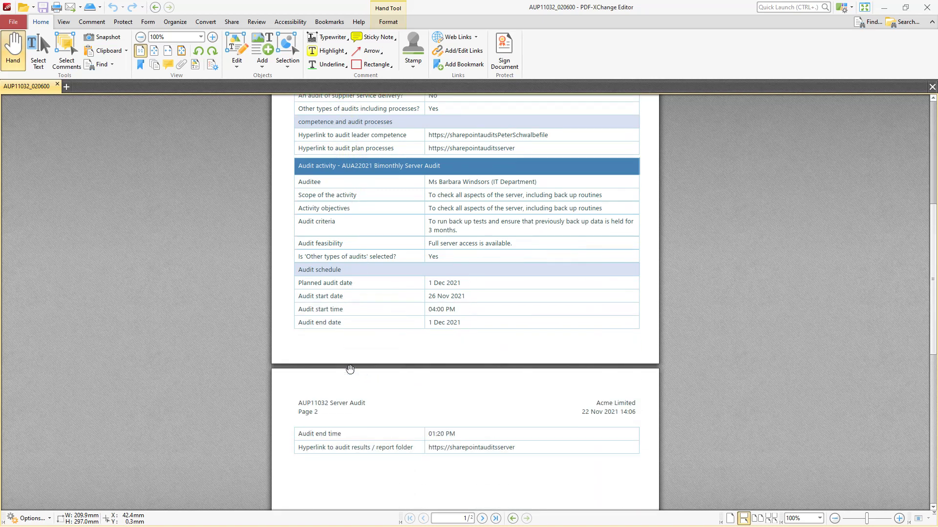
scroll(350, 369, up, 4)
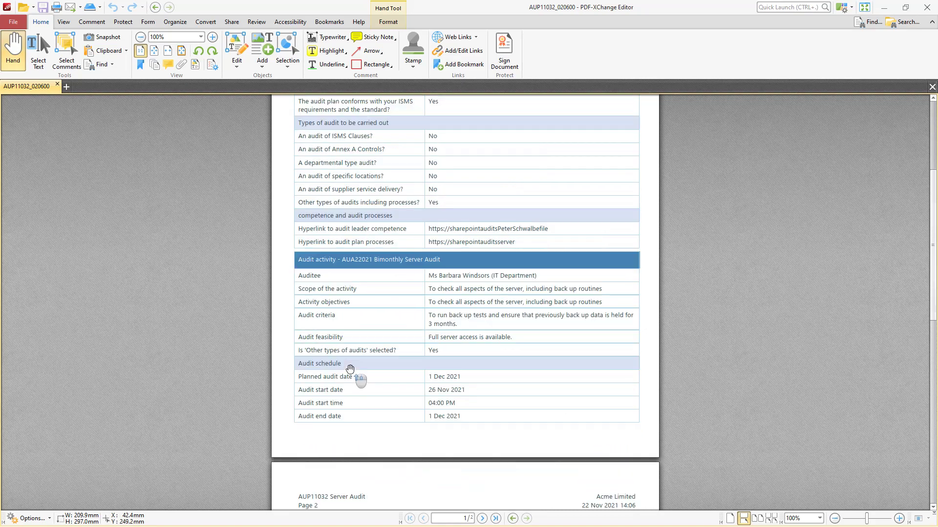
click(925, 9)
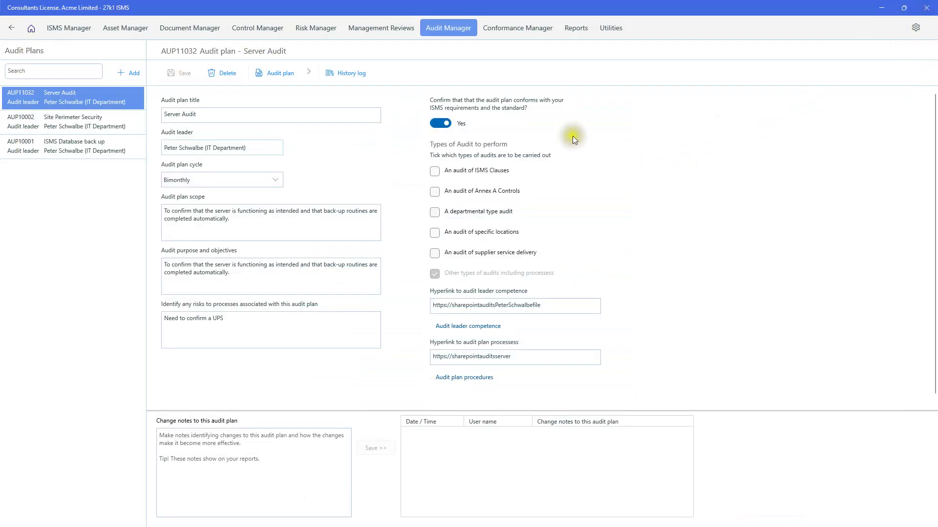
Step: Open the AUA22021 Bimonthly Server Audit activity, check auditee availability, and show its Other Audit Types questions
click(443, 31)
click(200, 103)
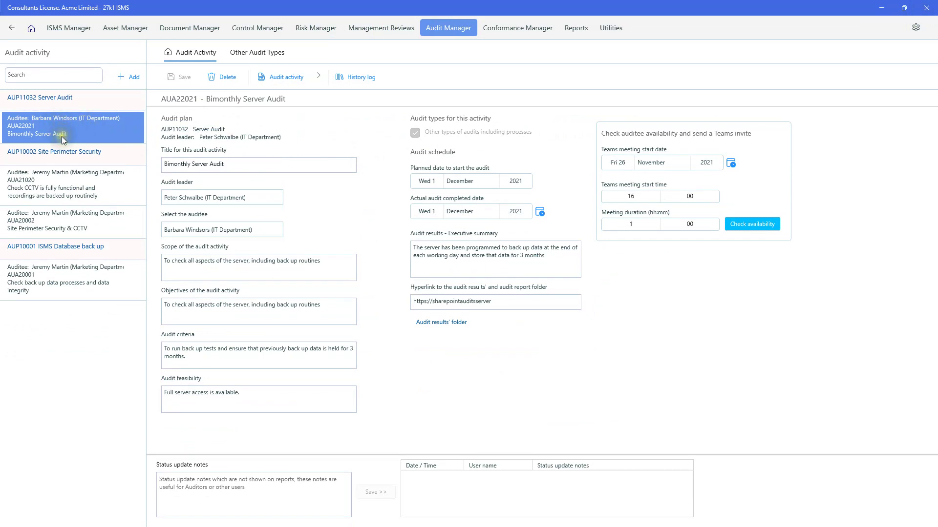
click(231, 154)
click(235, 198)
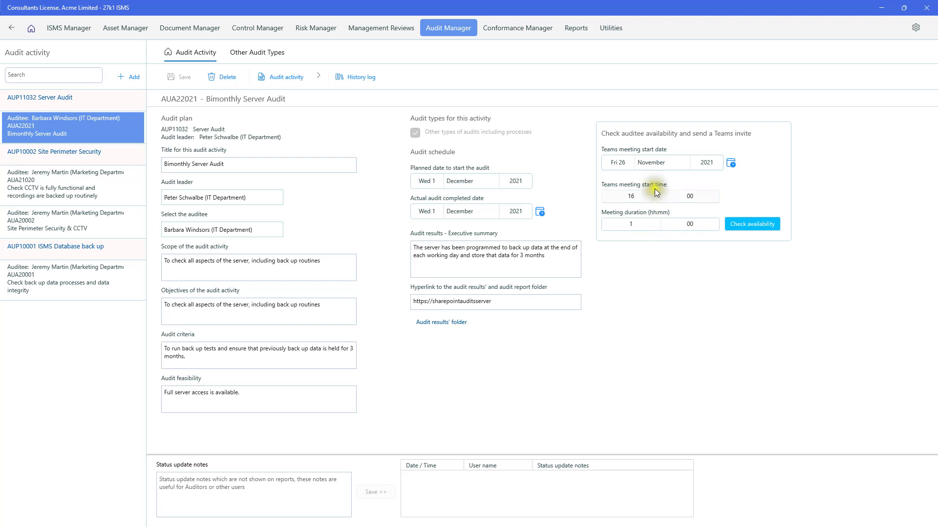
click(735, 223)
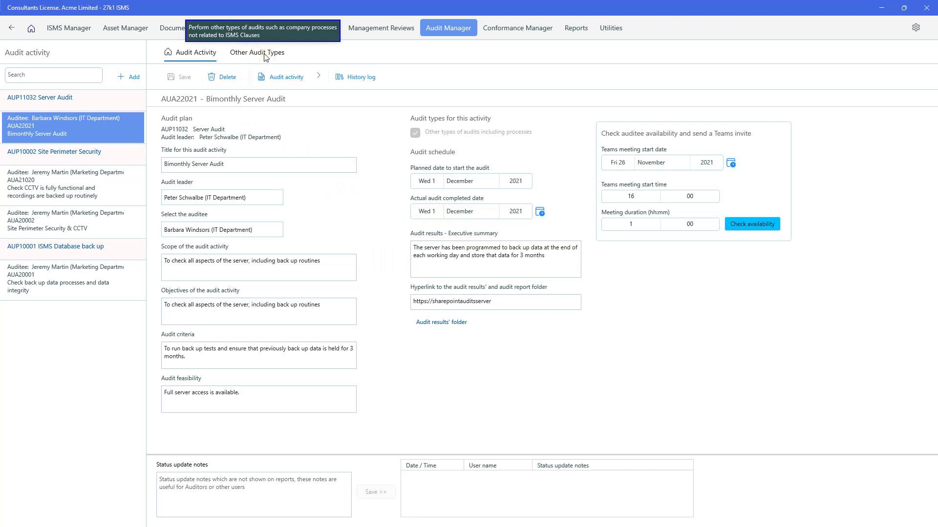
click(264, 54)
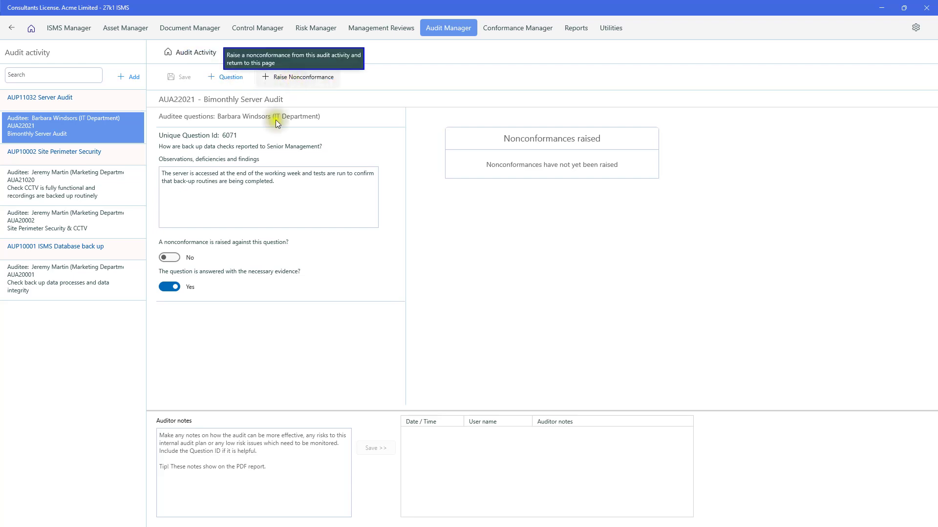
click(303, 80)
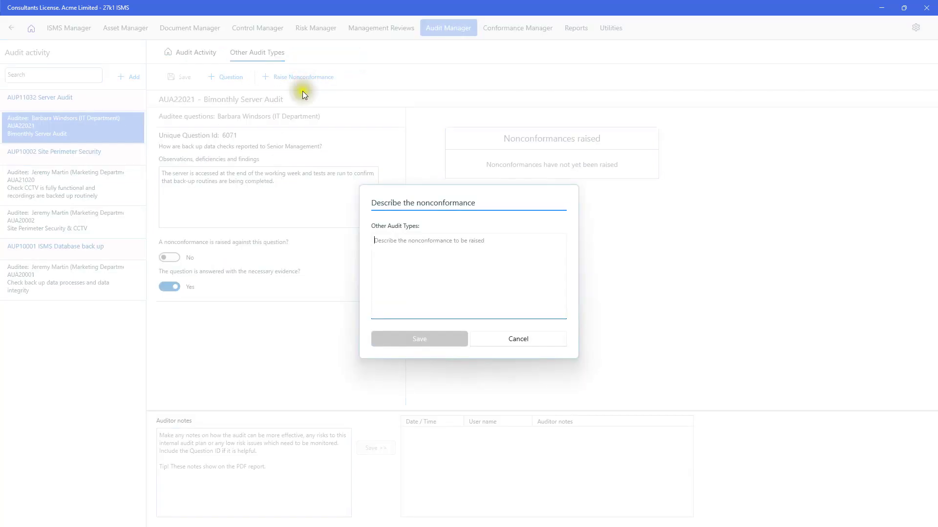
click(501, 343)
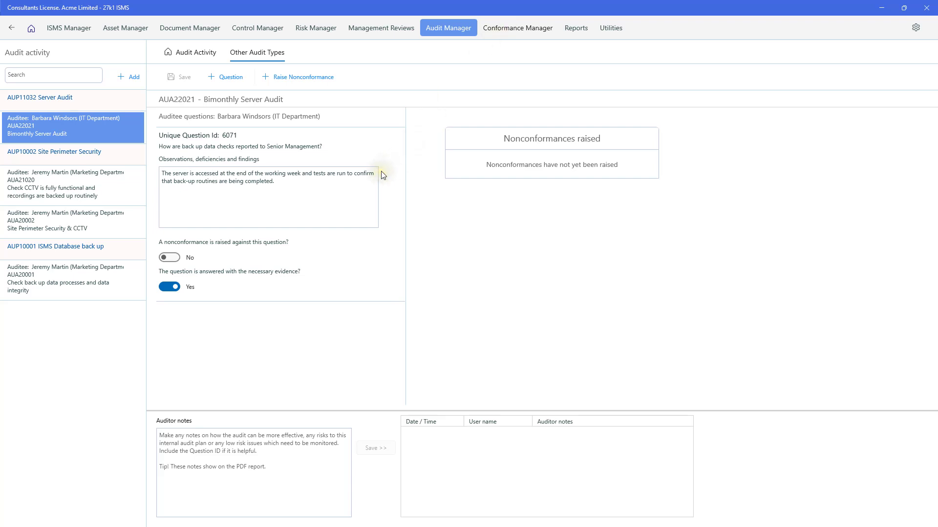
click(230, 78)
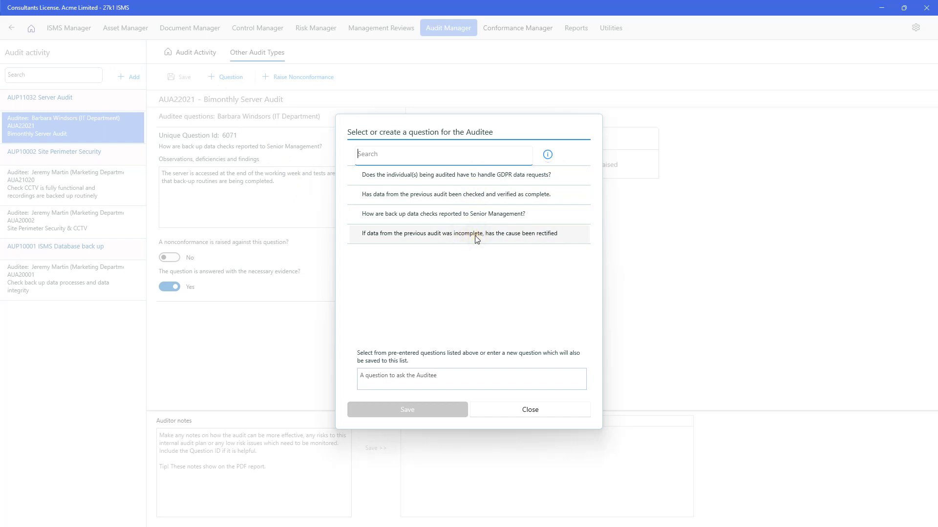
click(474, 235)
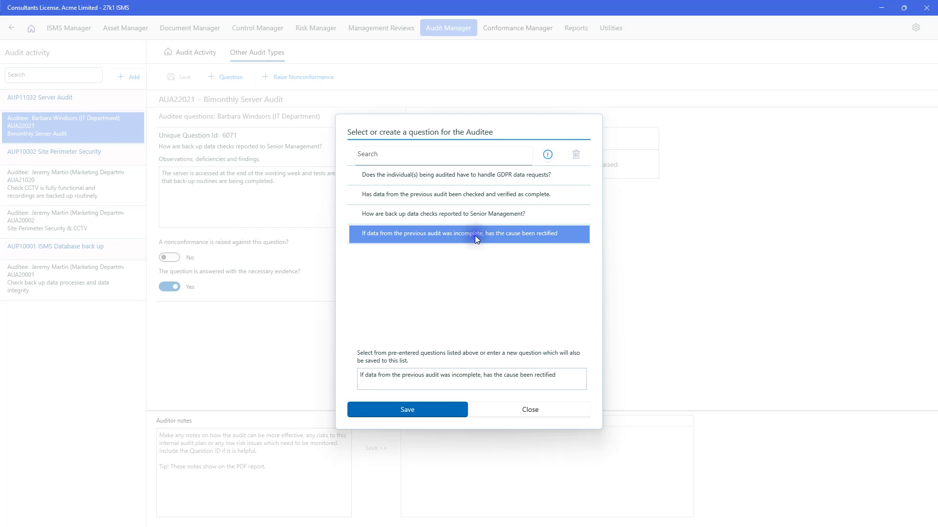
click(428, 377)
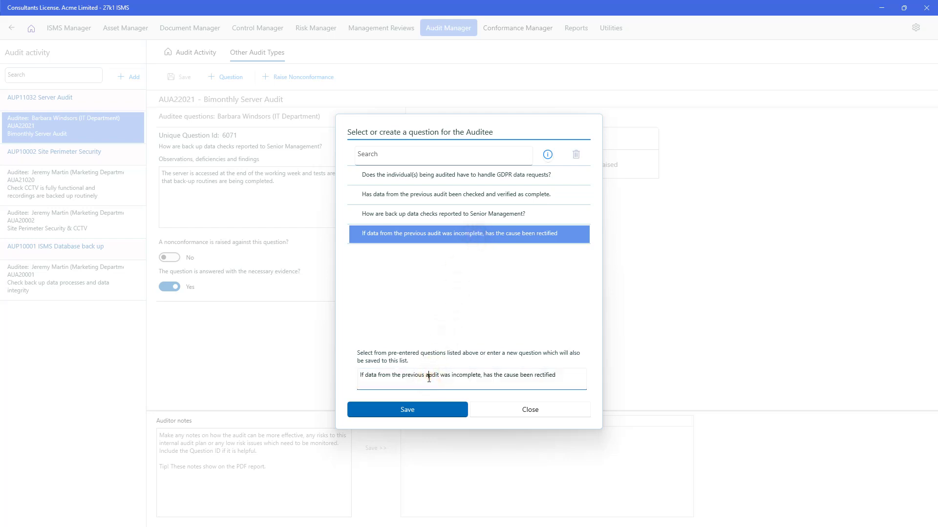
click(409, 410)
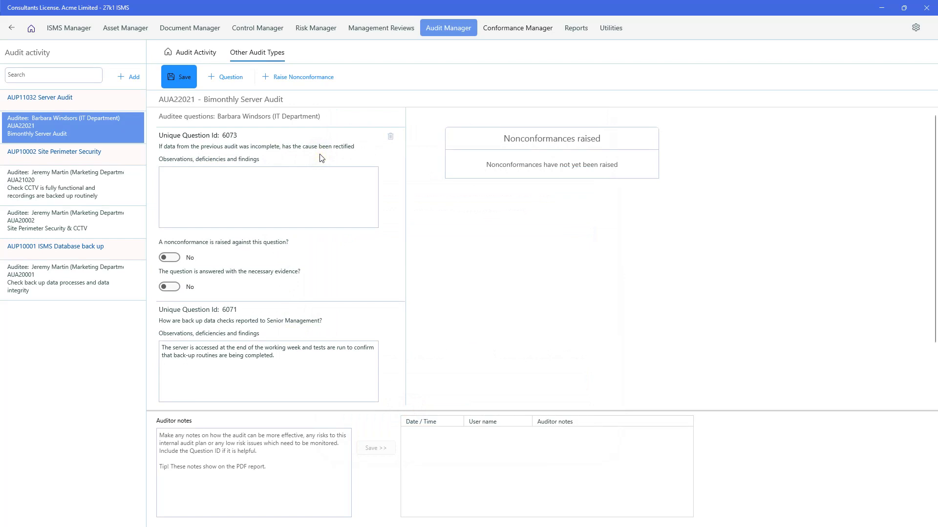
click(390, 137)
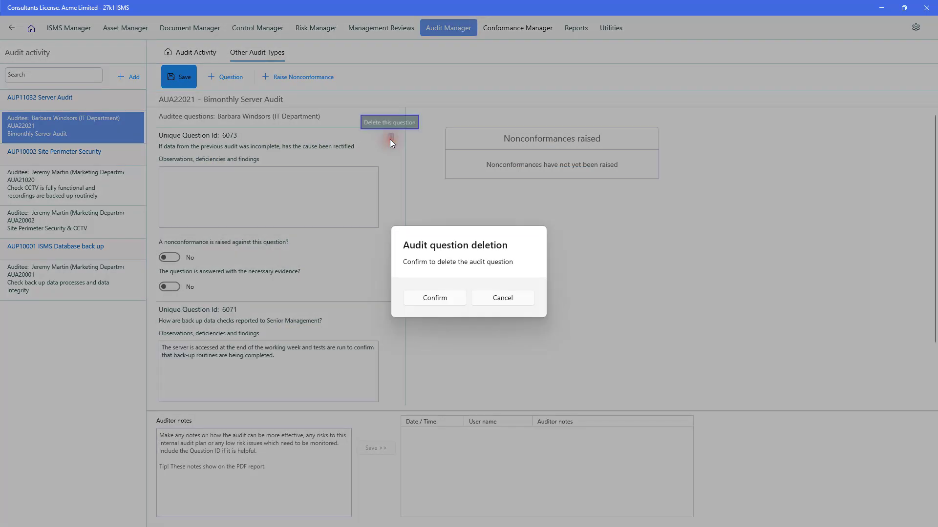
click(434, 299)
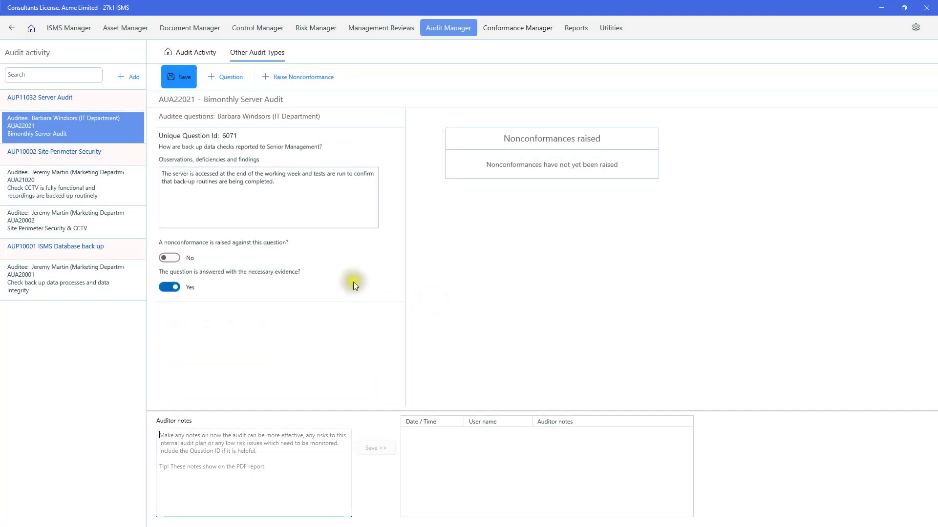
Step: Start a new auditee question and scroll the sample question list to question 1.1
click(232, 80)
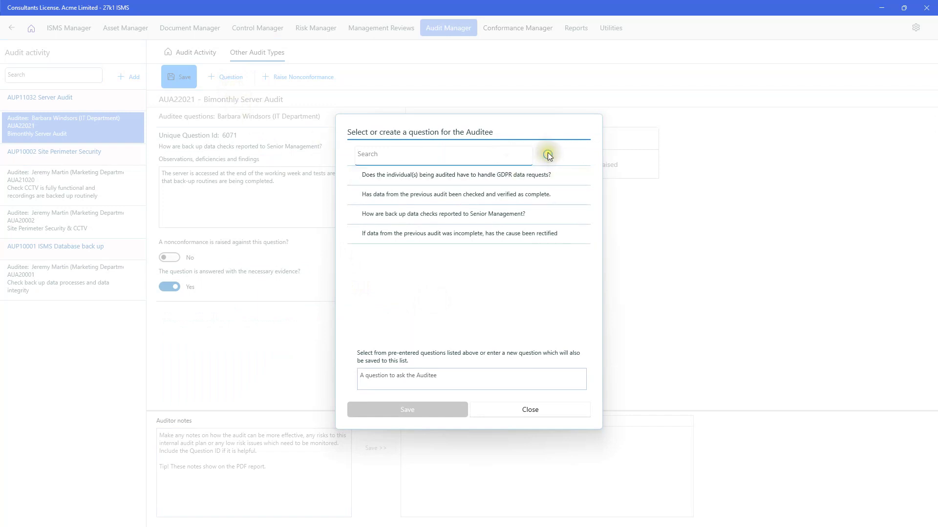
mouse_move(547, 159)
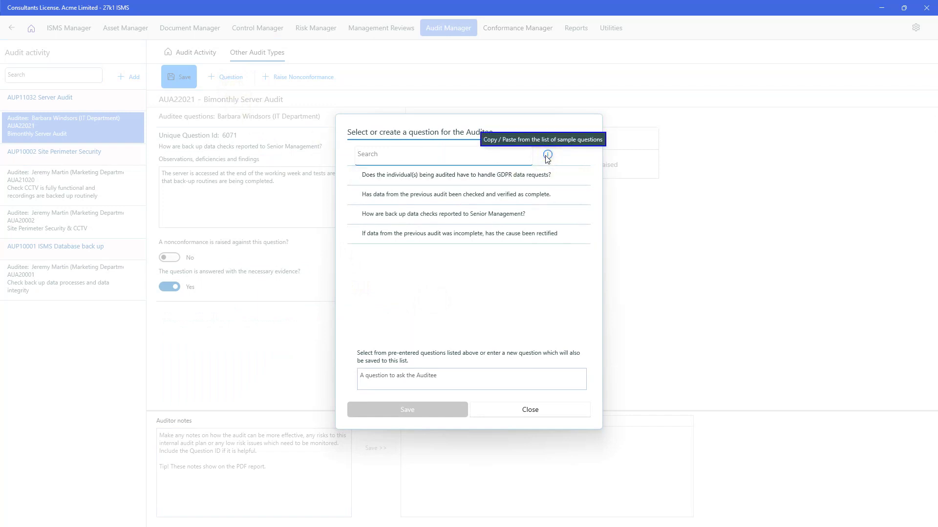
click(547, 155)
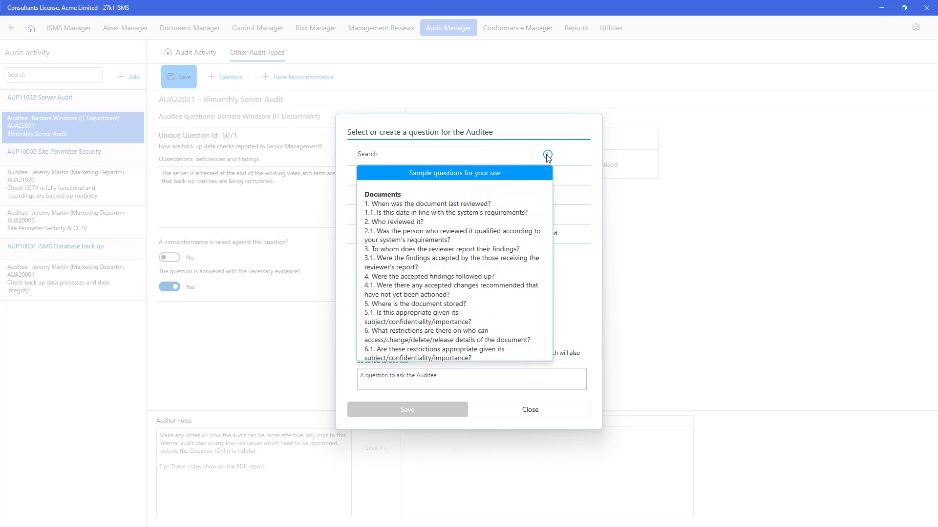
click(517, 197)
click(518, 196)
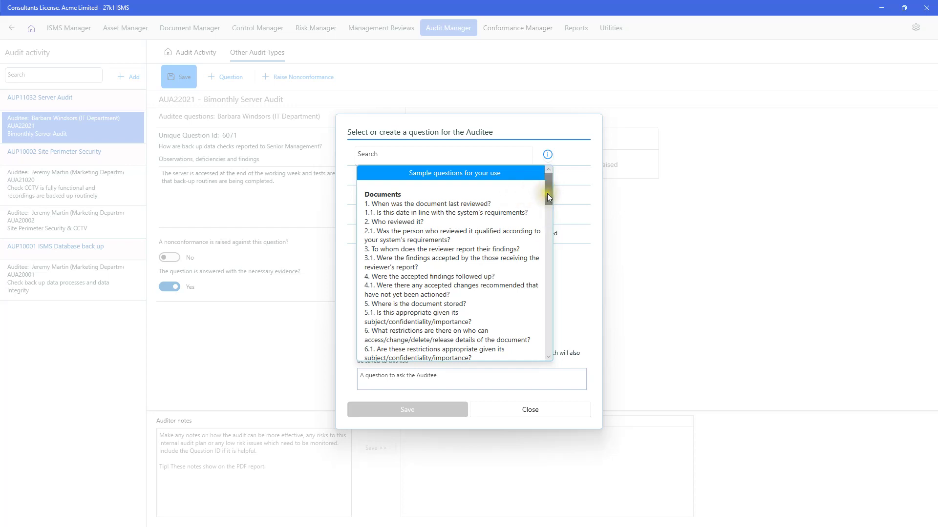
drag(546, 193, 555, 288)
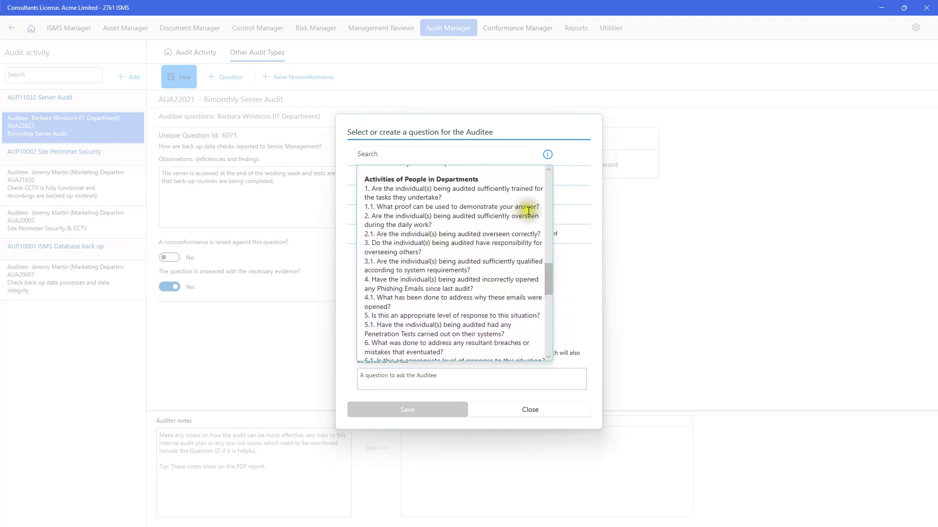
Step: Copy sample question 1.1, 'What proof can be used to demonstrate your answer?', into the new question and save
drag(540, 204, 376, 207)
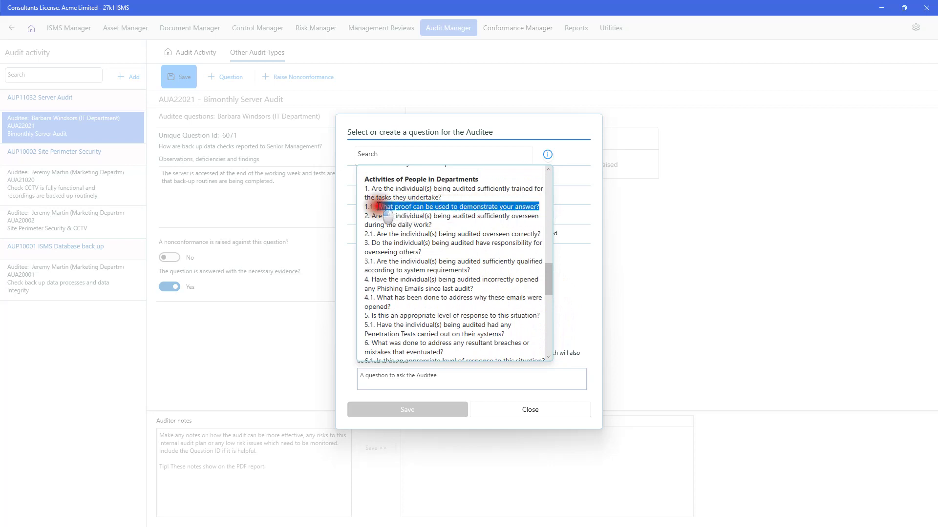
right_click(395, 206)
click(395, 196)
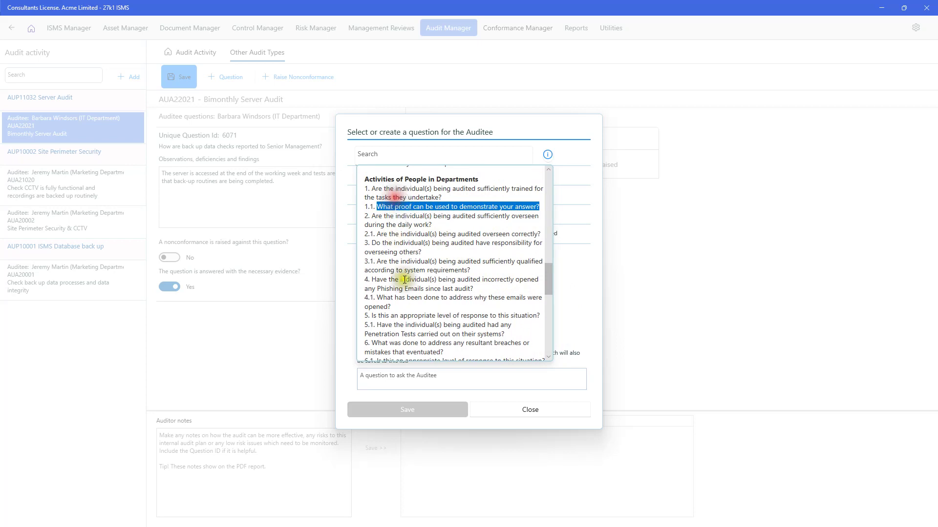
click(395, 375)
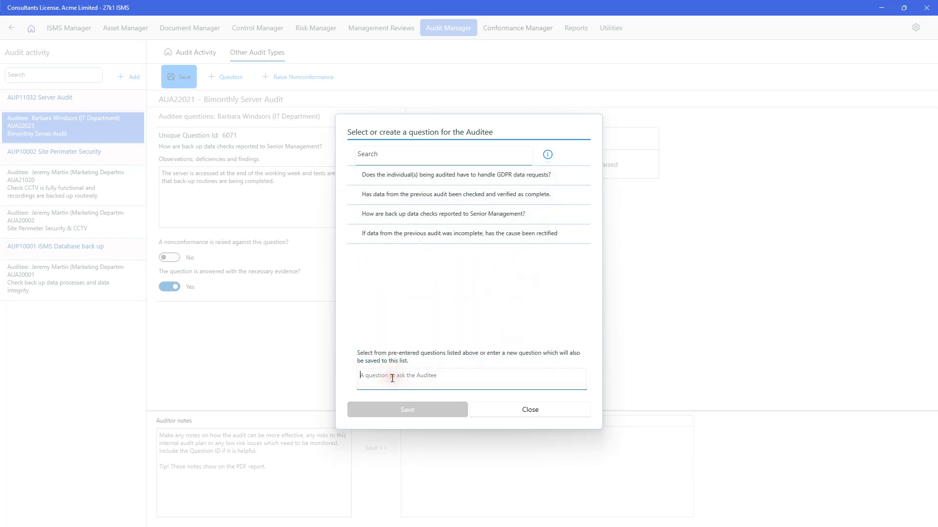
key(ctrl+v)
click(401, 410)
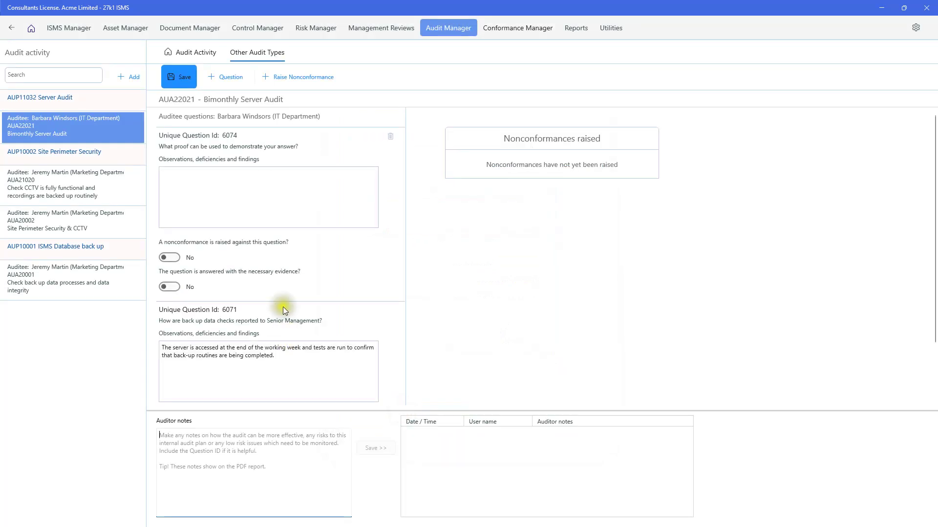
Step: Record 'We found that full data base back ups are completed' for question 6074, set evidence to Yes, and save
click(253, 176)
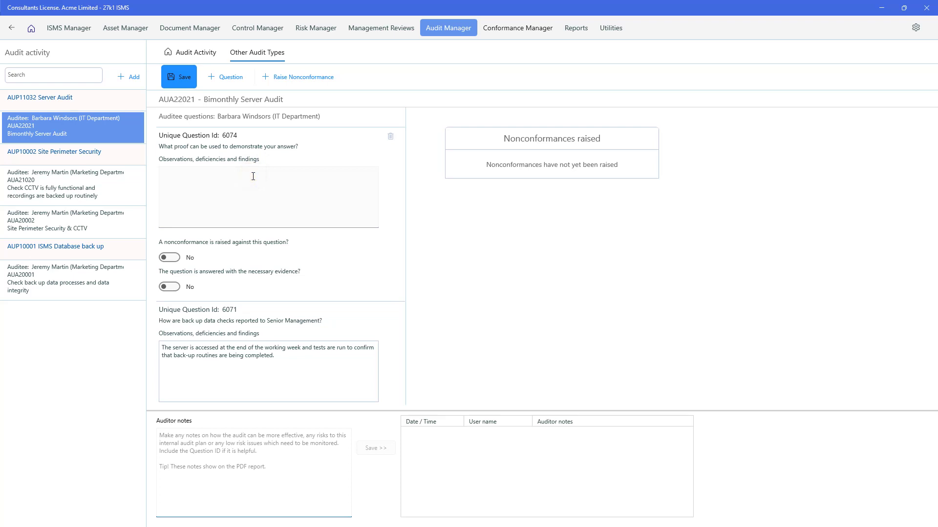
click(253, 176)
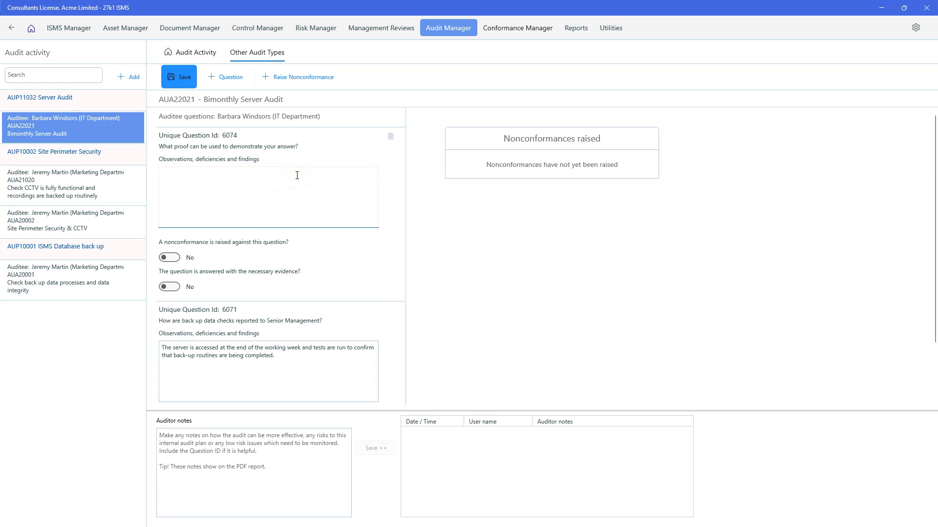
click(370, 191)
text(We found that)
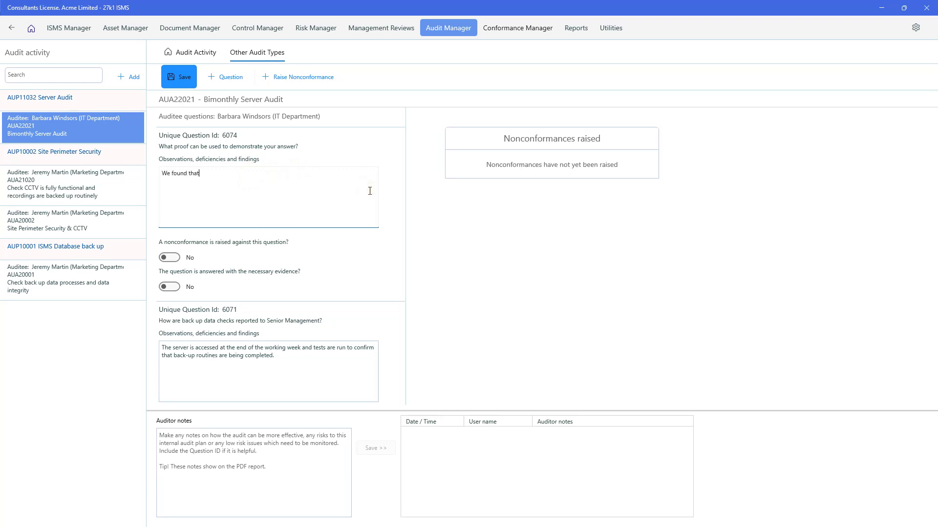
text( full data base back ups are completed)
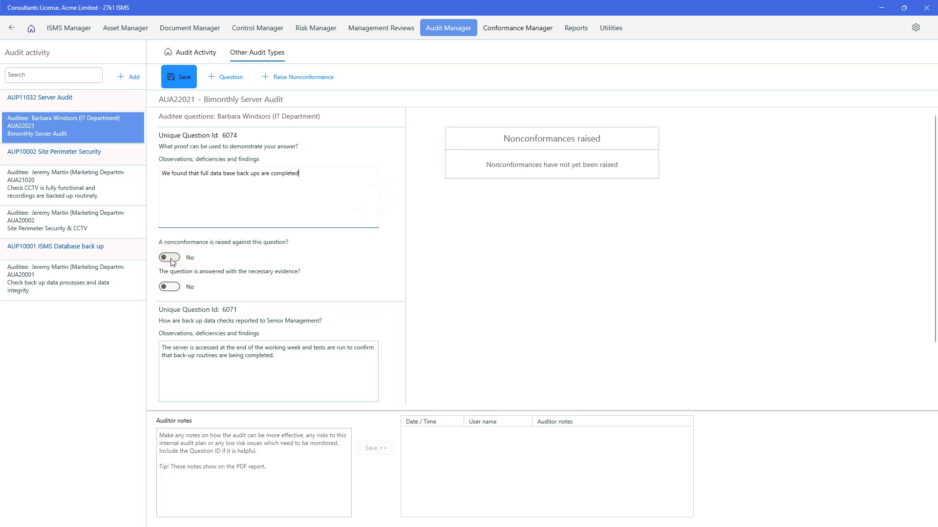
click(167, 288)
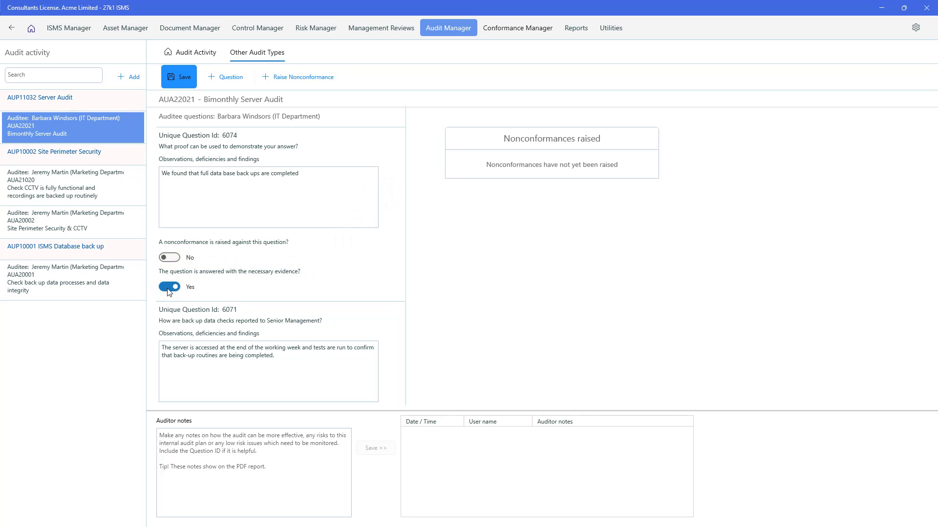
click(184, 79)
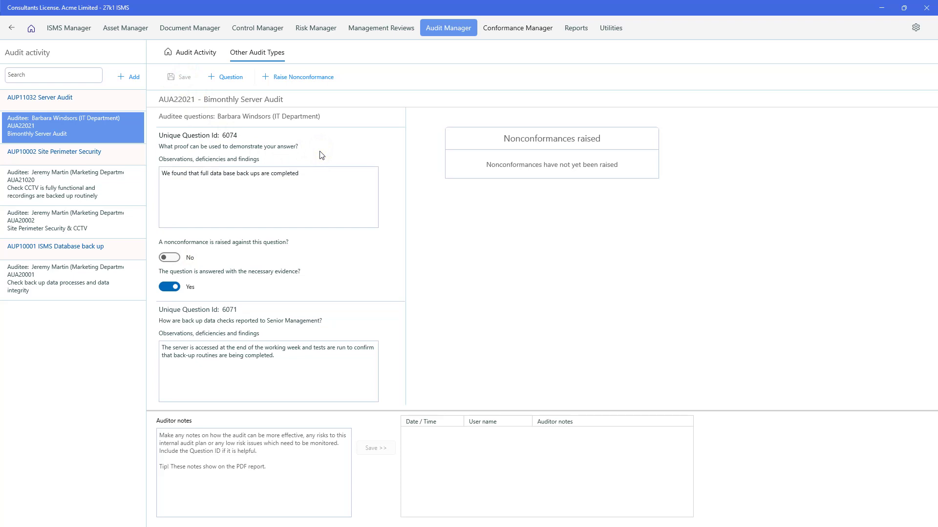
scroll(291, 259, down, 3)
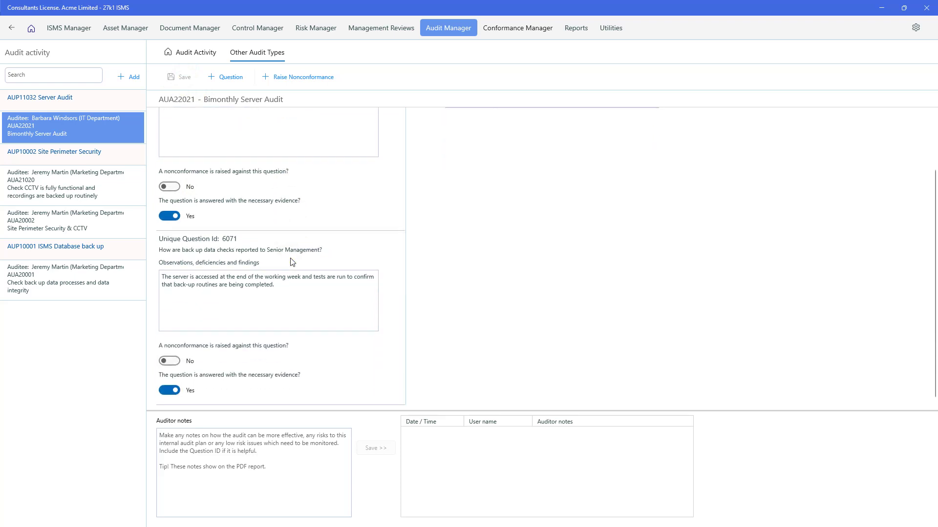
scroll(310, 296, up, 3)
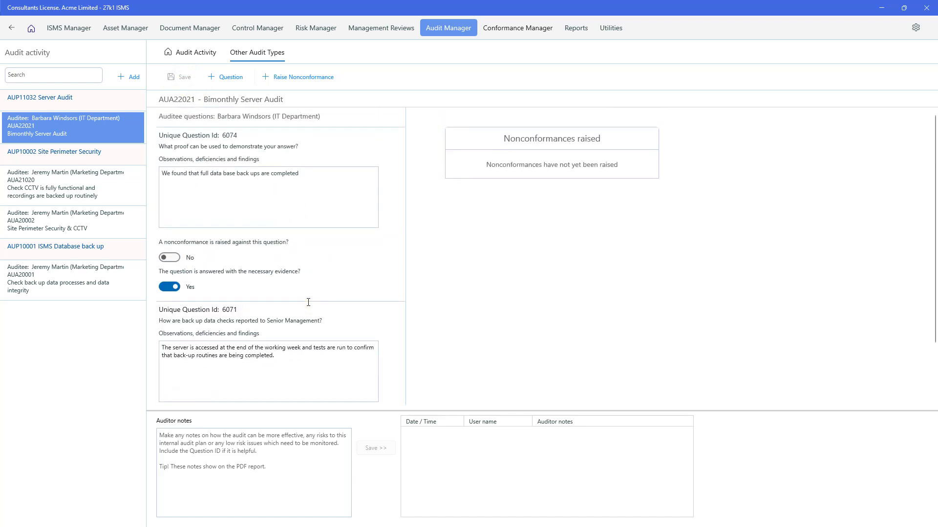
scroll(310, 297, down, 3)
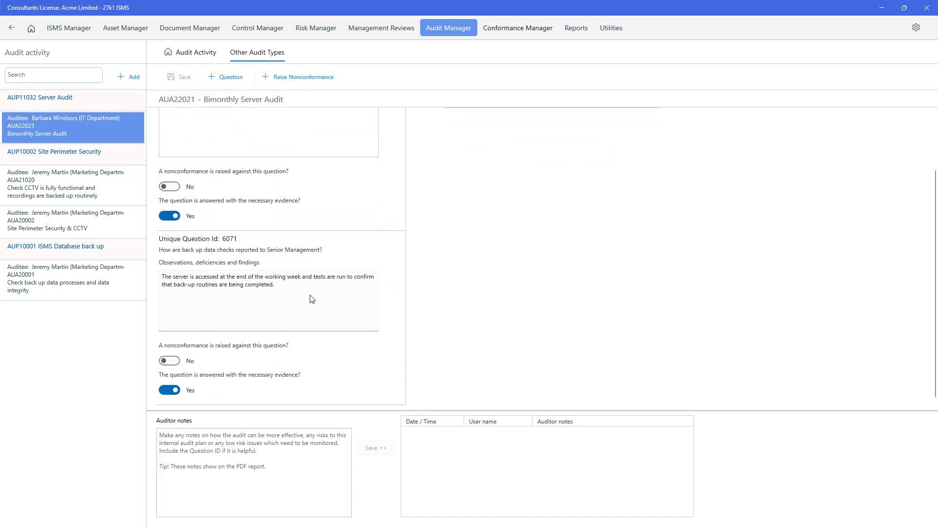
scroll(311, 299, up, 3)
click(152, 250)
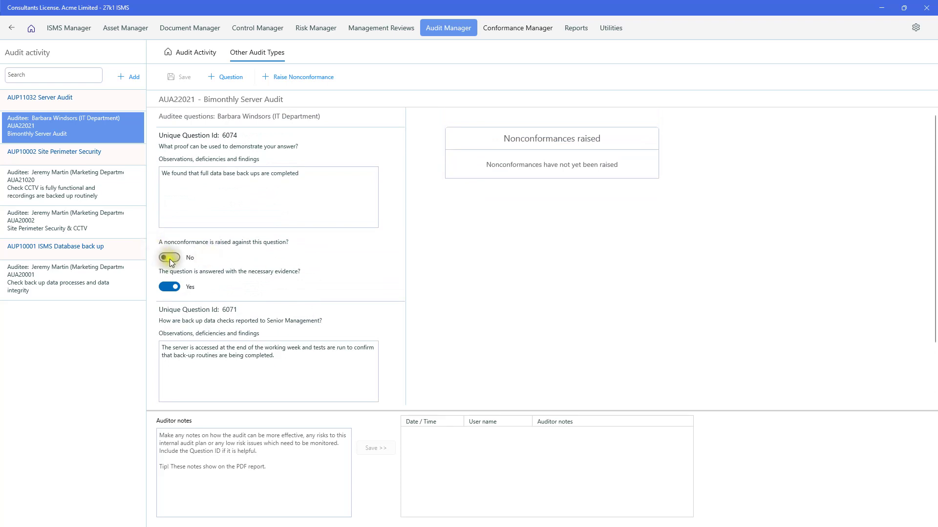
click(170, 259)
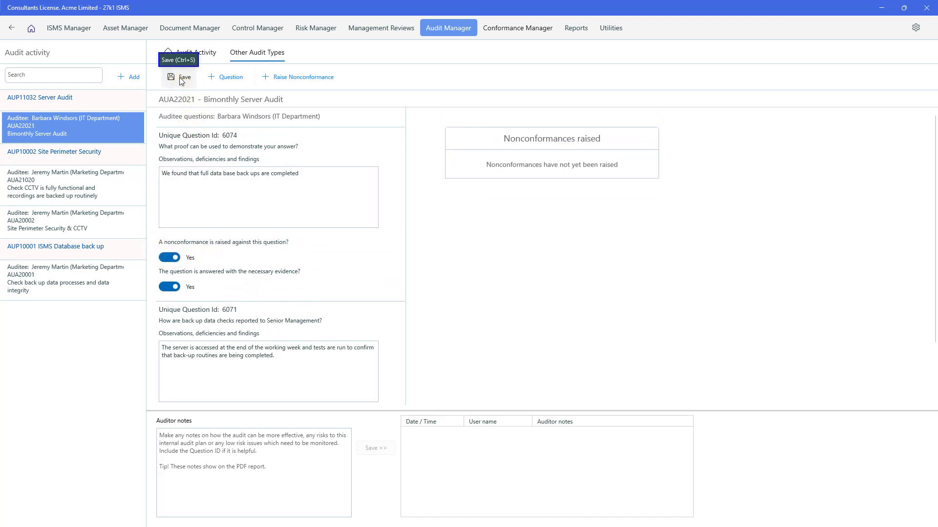
click(169, 258)
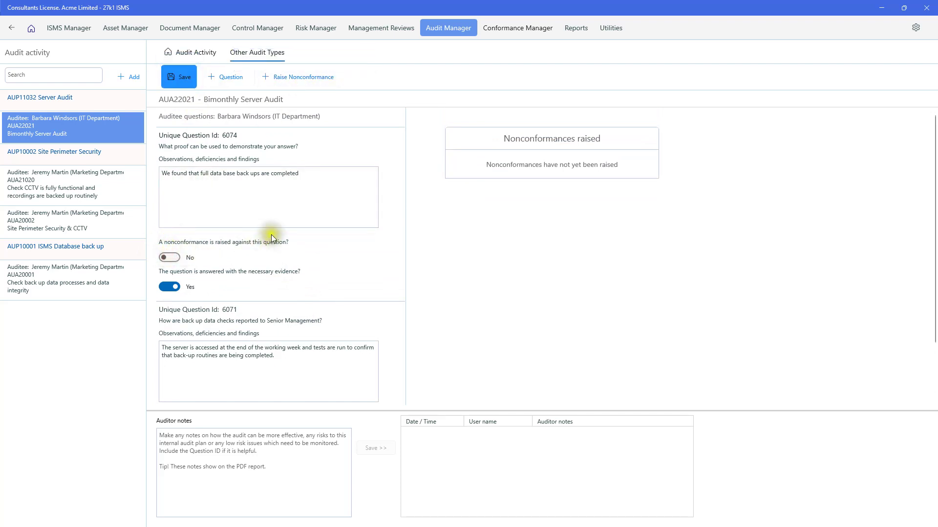
click(285, 194)
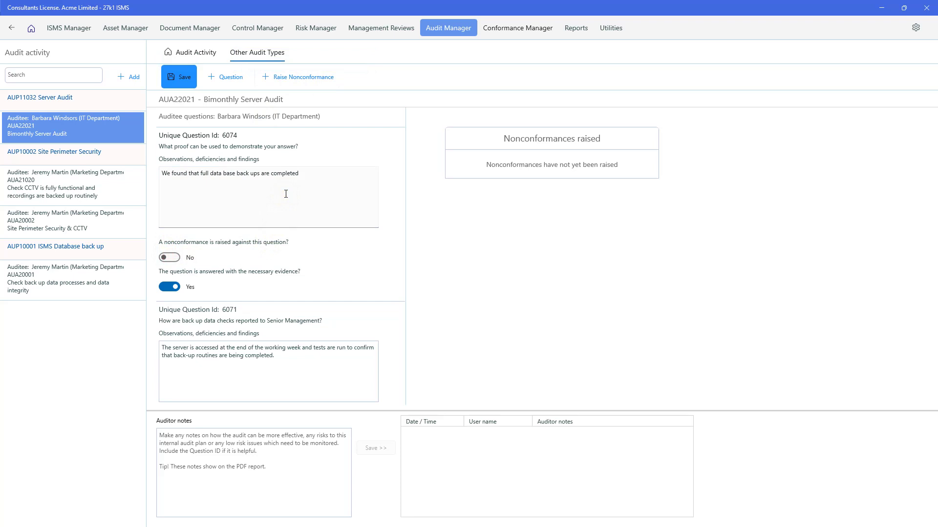
click(465, 88)
click(452, 30)
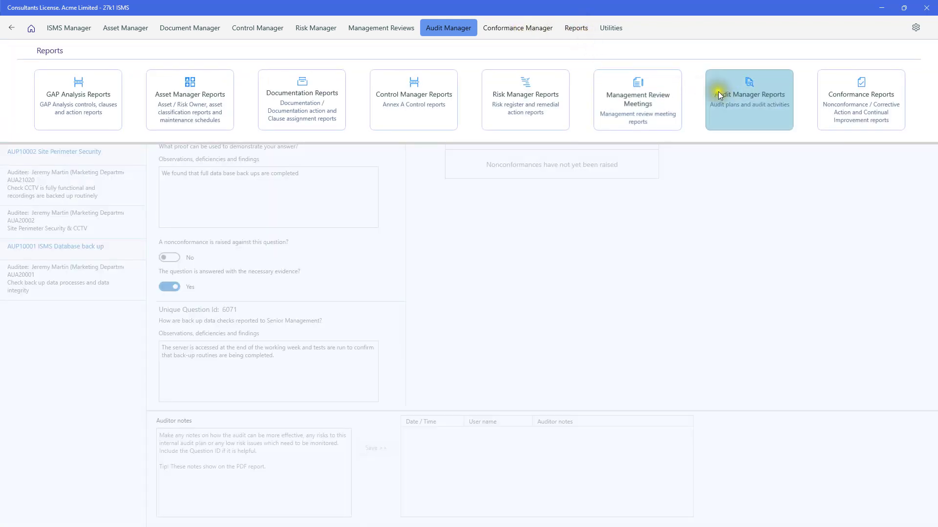
Step: Open the Audit Plan Reports under Audit Manager Reports and scroll across the table
click(732, 101)
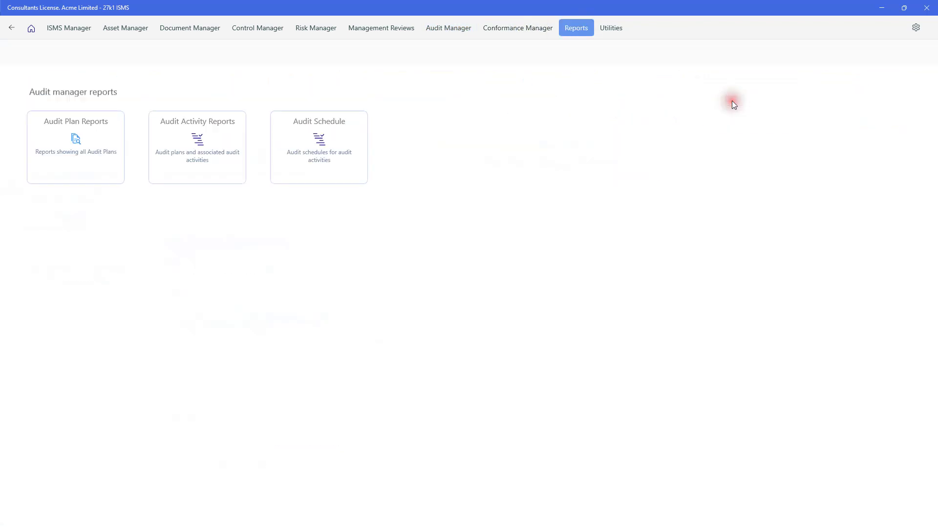
click(77, 126)
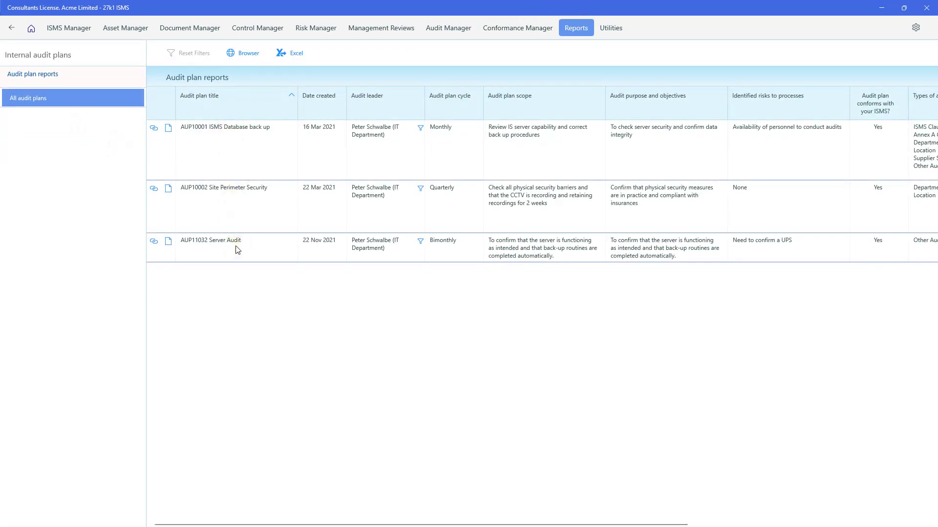
drag(432, 524, 735, 520)
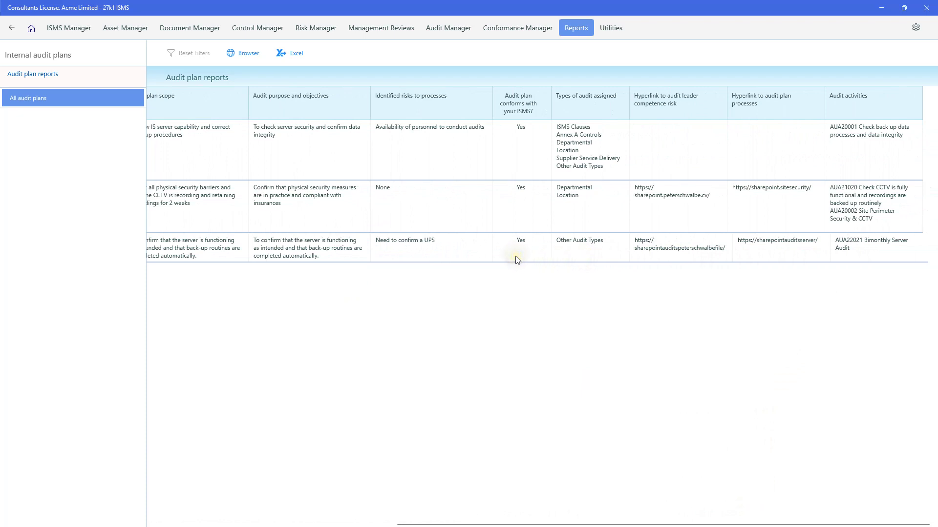
Step: Open the Audit Activity Reports for the Server Audit plan and scroll across AUA22021's results
click(10, 29)
click(172, 134)
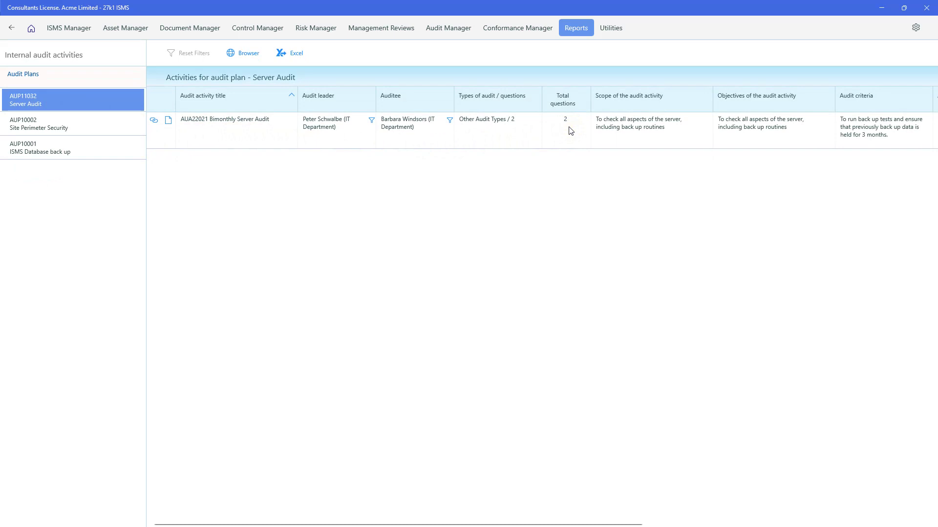
drag(548, 523, 866, 523)
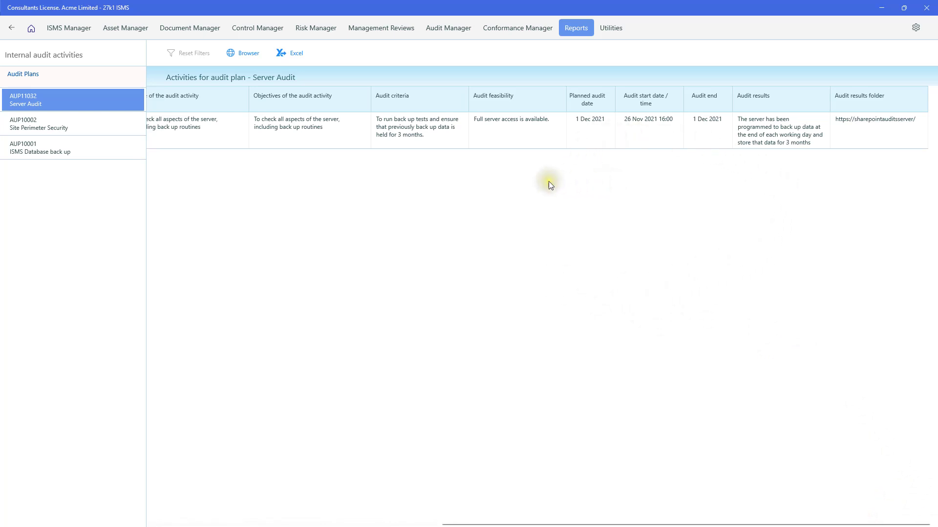
Step: Switch the audit schedule to Quarterly and open AUA22021 from its Qtr-4 2021 entry
click(577, 29)
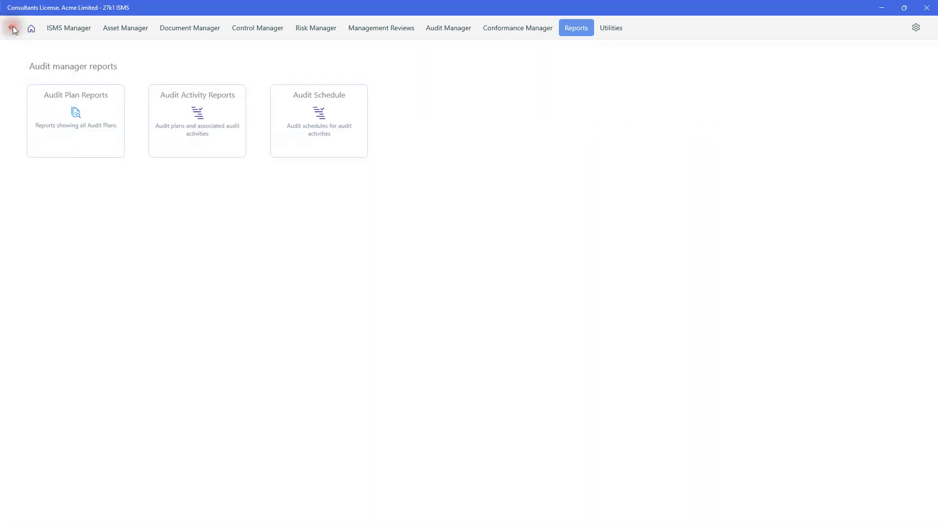
click(323, 116)
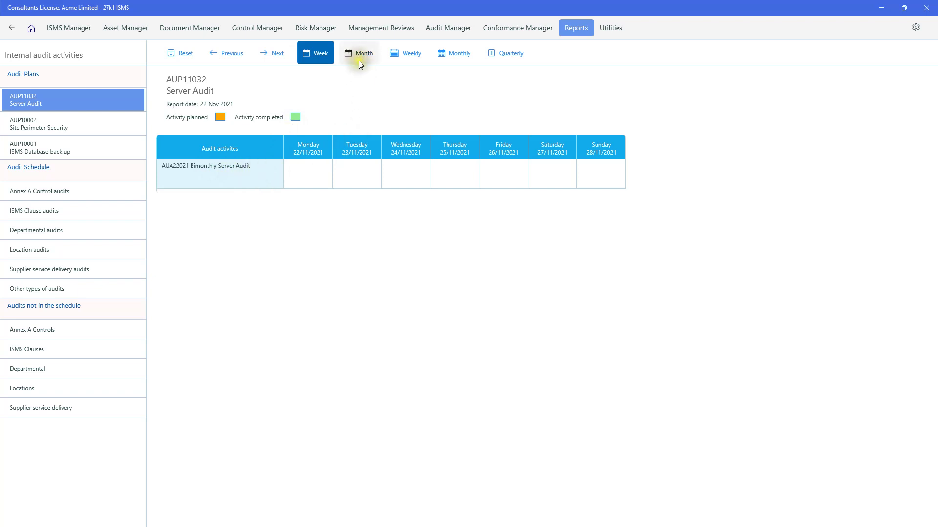
click(339, 57)
click(452, 59)
click(512, 56)
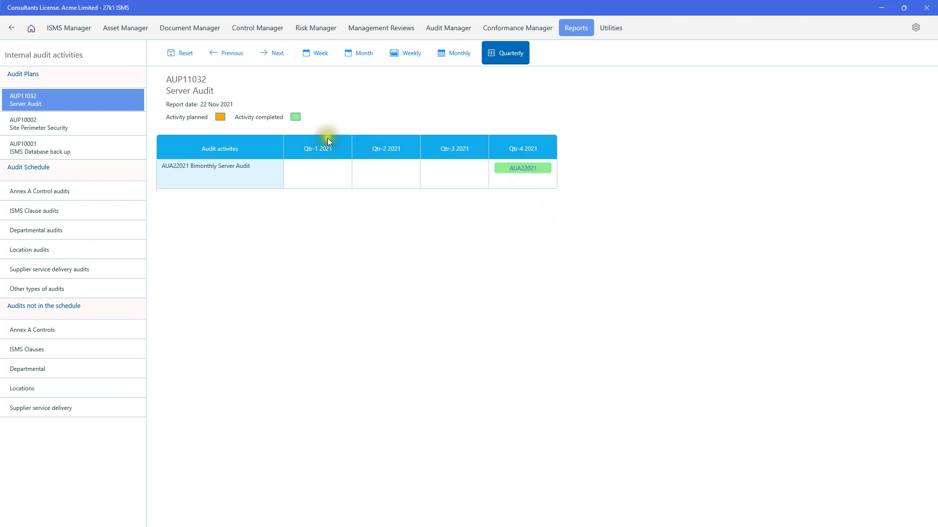
double_click(519, 169)
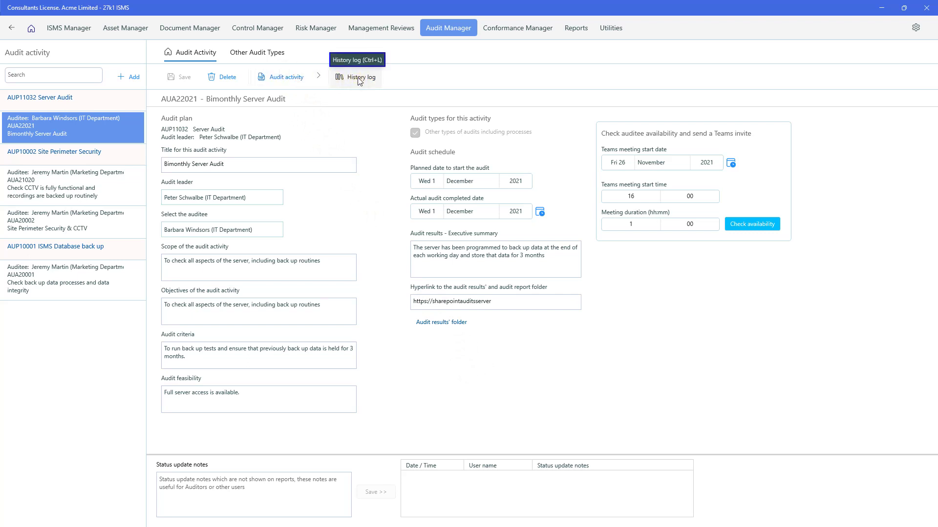
Step: Show the Reports panel with categories like Audit Manager Reports and Conformance Reports
click(575, 30)
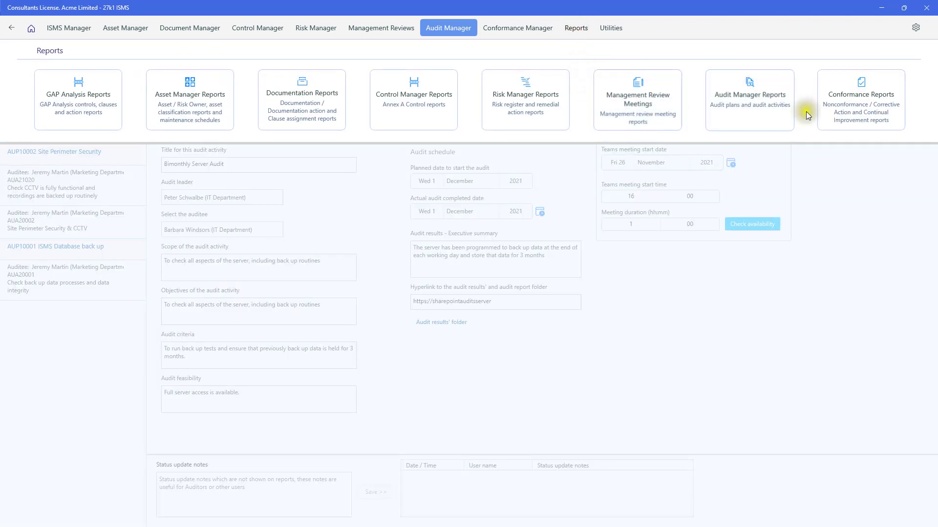
Step: Open the Audit Schedule report, showing AUA22021 under AUP11032 for 22–28 November 2021
click(754, 104)
click(754, 101)
click(321, 118)
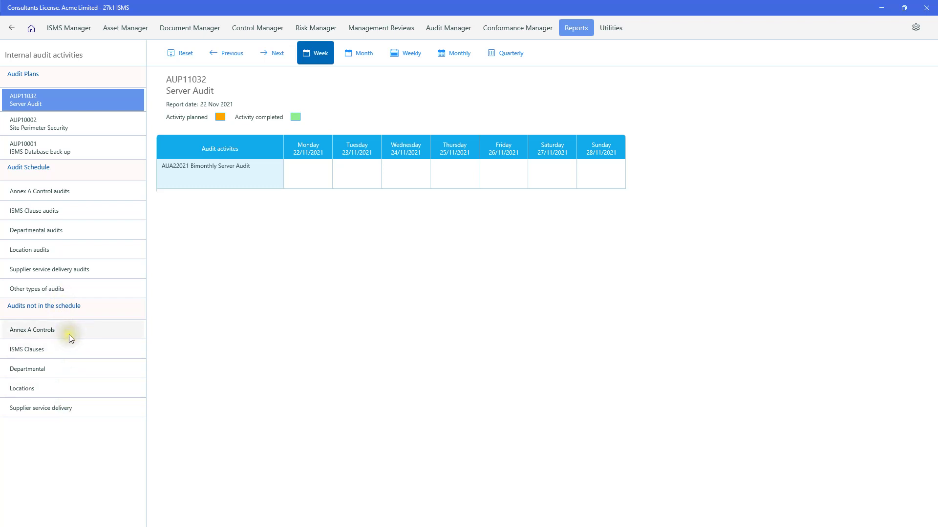
Step: Show the Annex A Control audits schedule by quarter, with AUA20001 in Qtr-4 2021
click(66, 191)
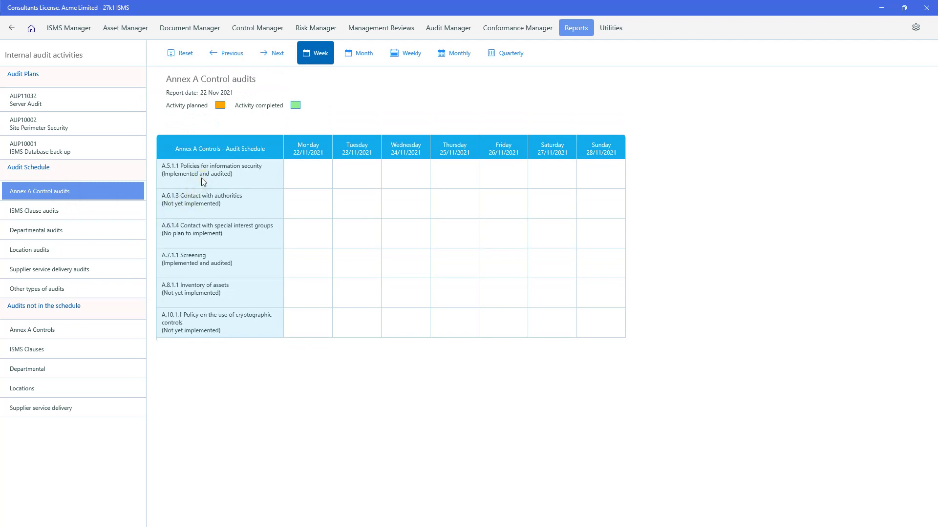
click(203, 194)
click(205, 328)
click(505, 59)
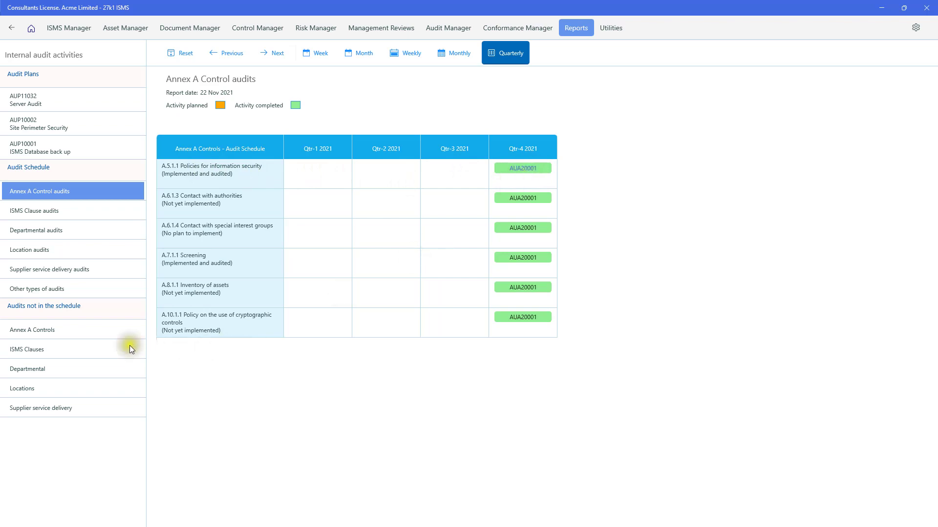
Step: List Annex A Controls with no audit activities, such as implemented-but-unaudited A.5.1.2
click(46, 330)
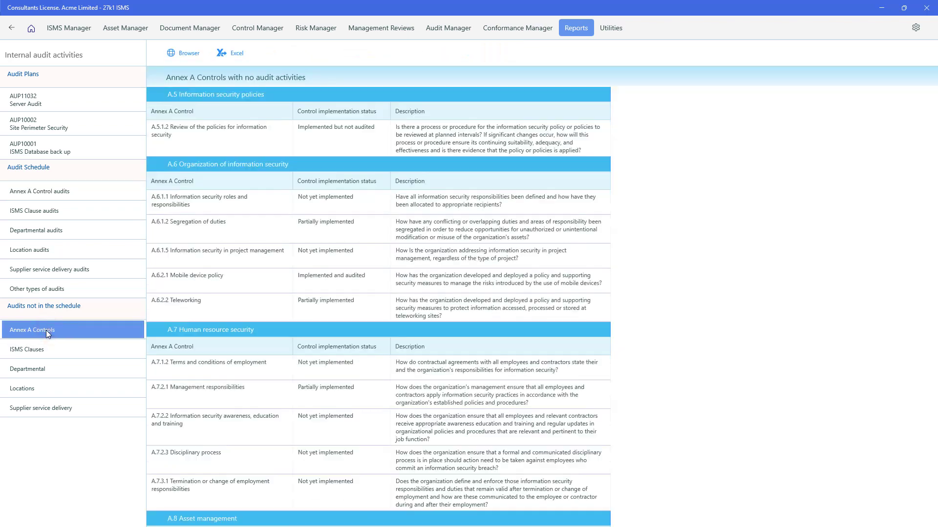
click(171, 135)
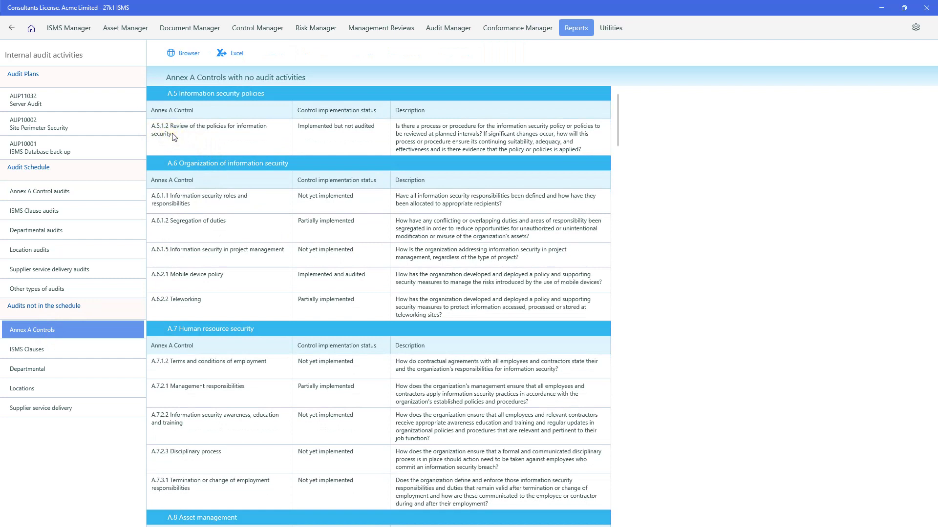
click(218, 133)
click(262, 39)
click(323, 125)
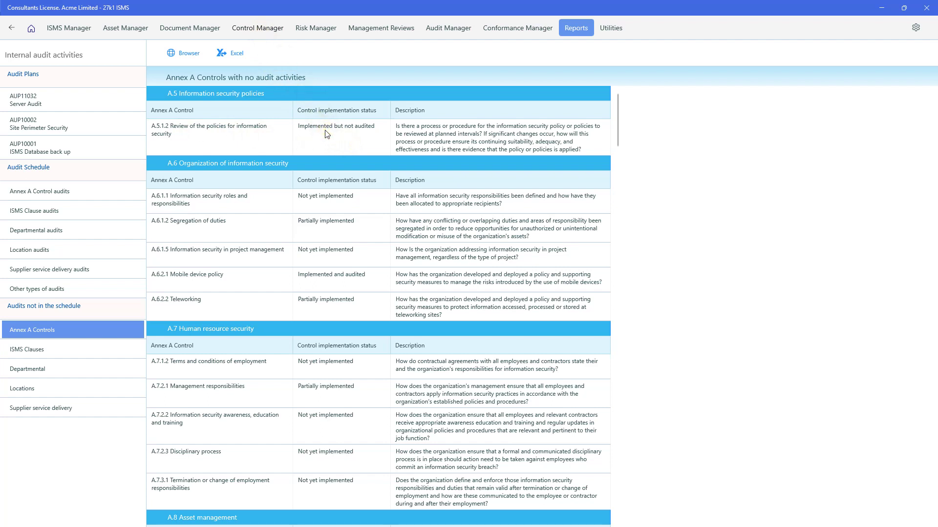